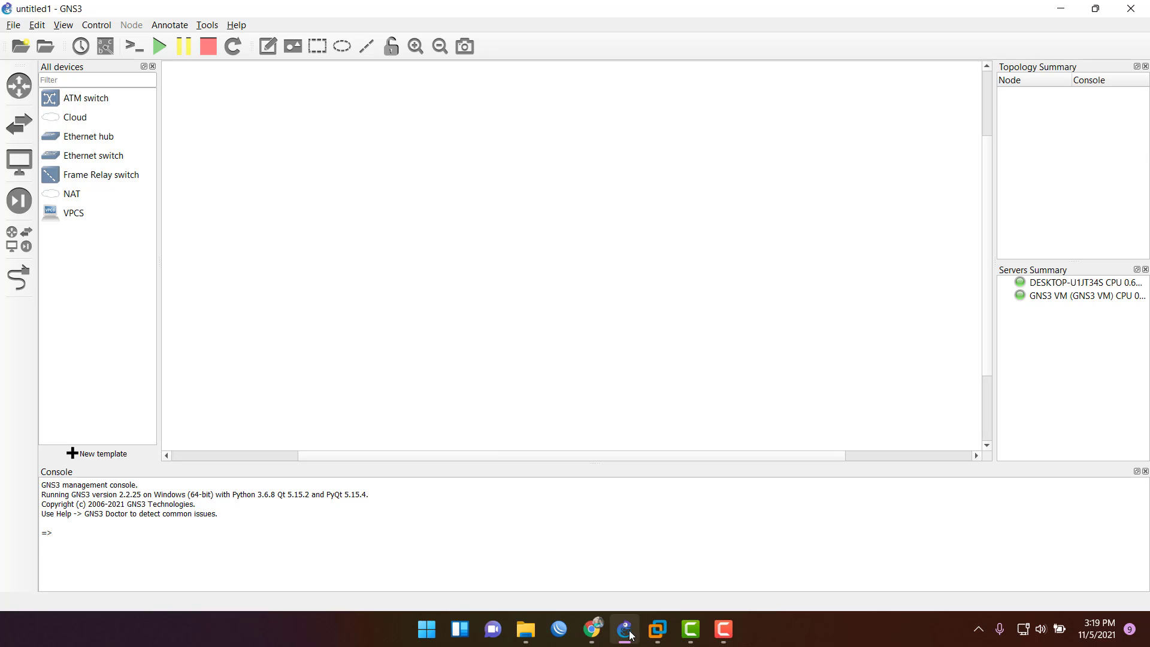
Switch from the empty GNS3 project to the FortiCloud Asset Management dashboard in Chrome.
click(592, 629)
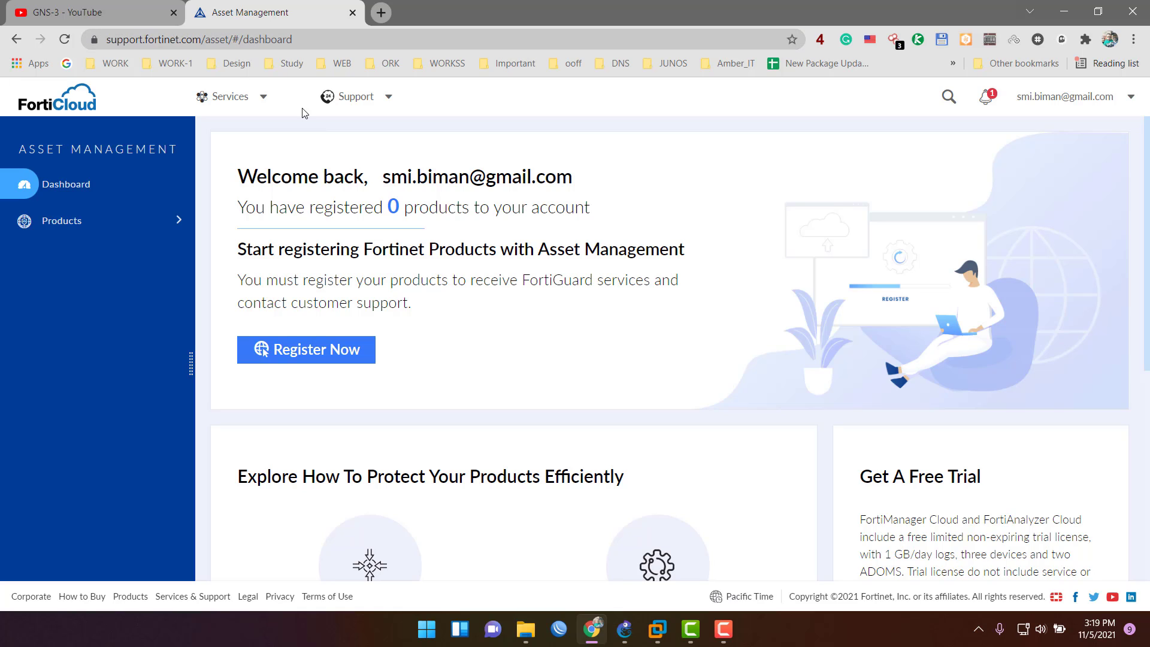
Go to the VM Images downloads page from FortiCloud's Support menu.
click(378, 99)
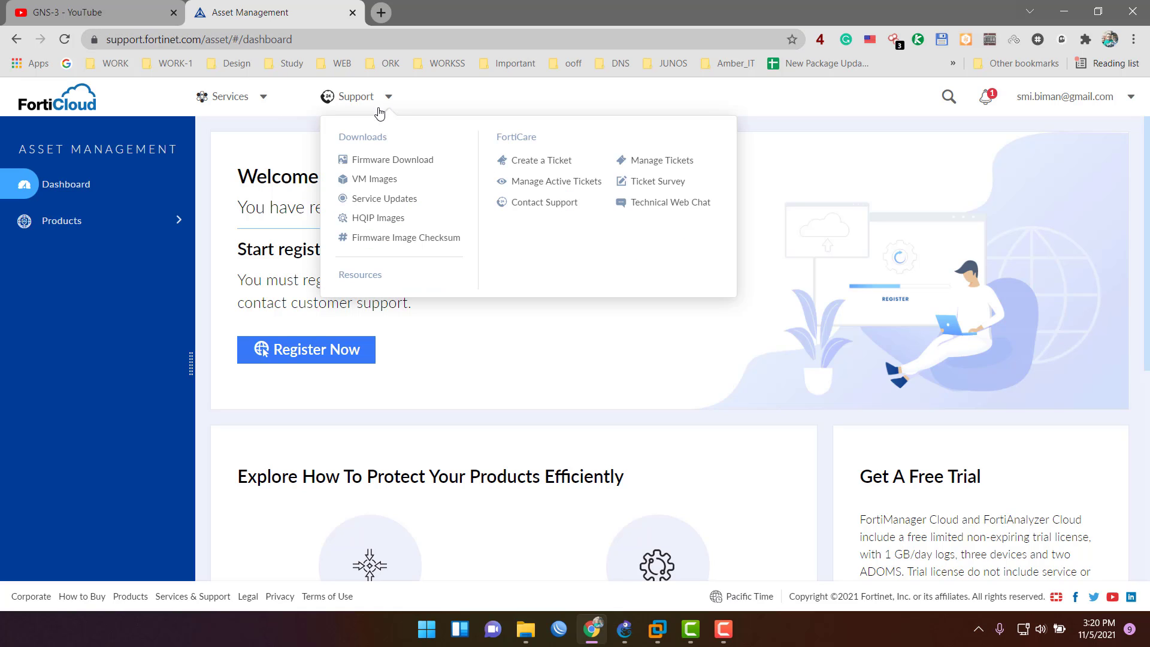
click(369, 180)
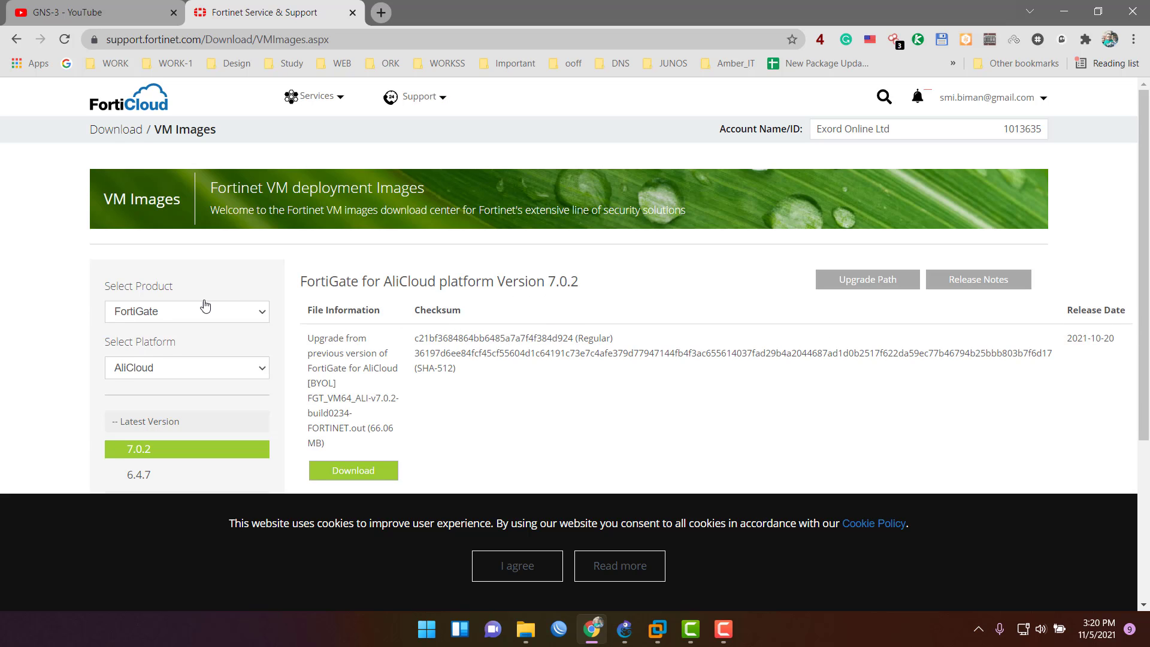
Filter VM Images to FortiGate on the KVM platform and show version 6.4.7 downloads.
click(206, 308)
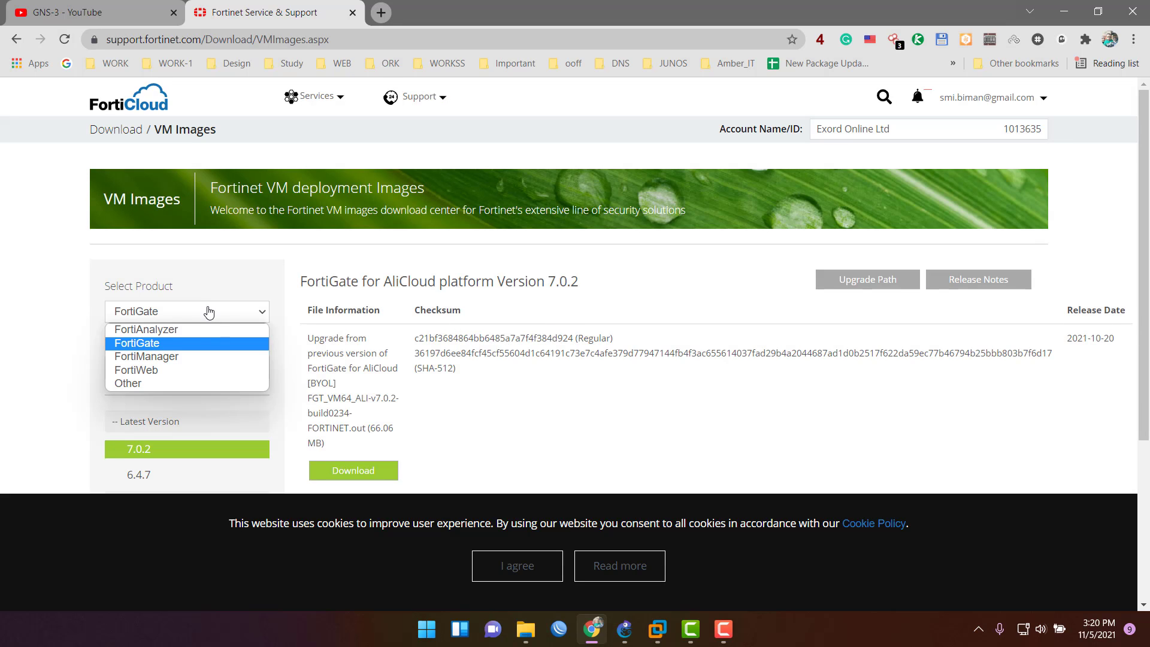
click(174, 342)
click(175, 374)
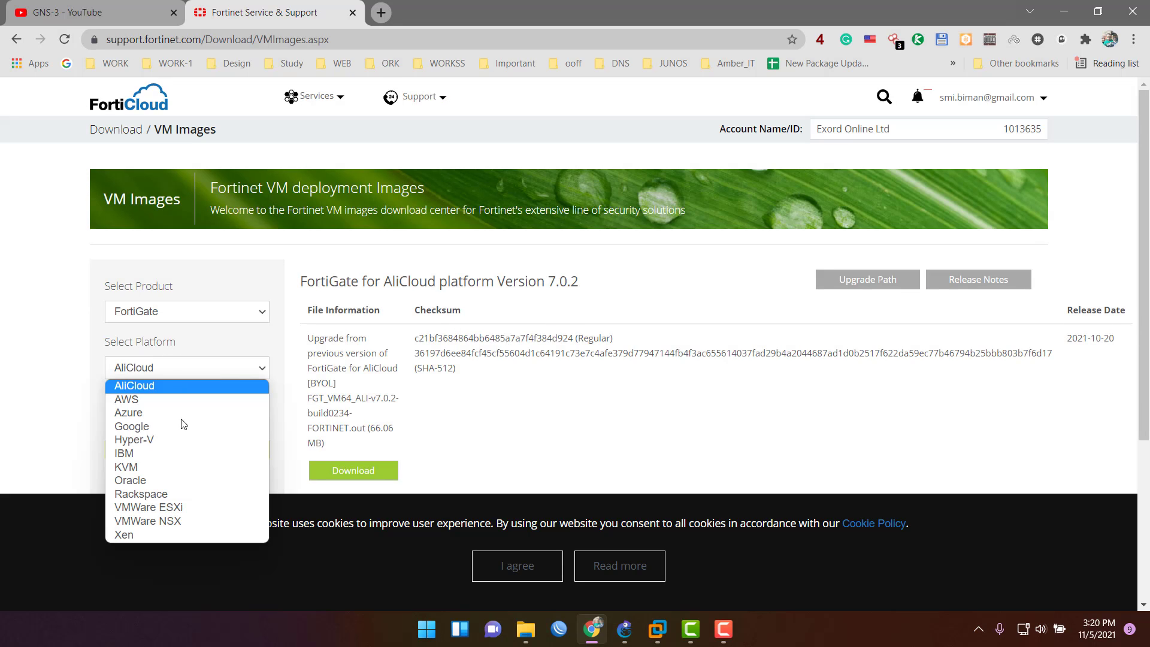
click(135, 468)
scroll(48, 330, down, 1)
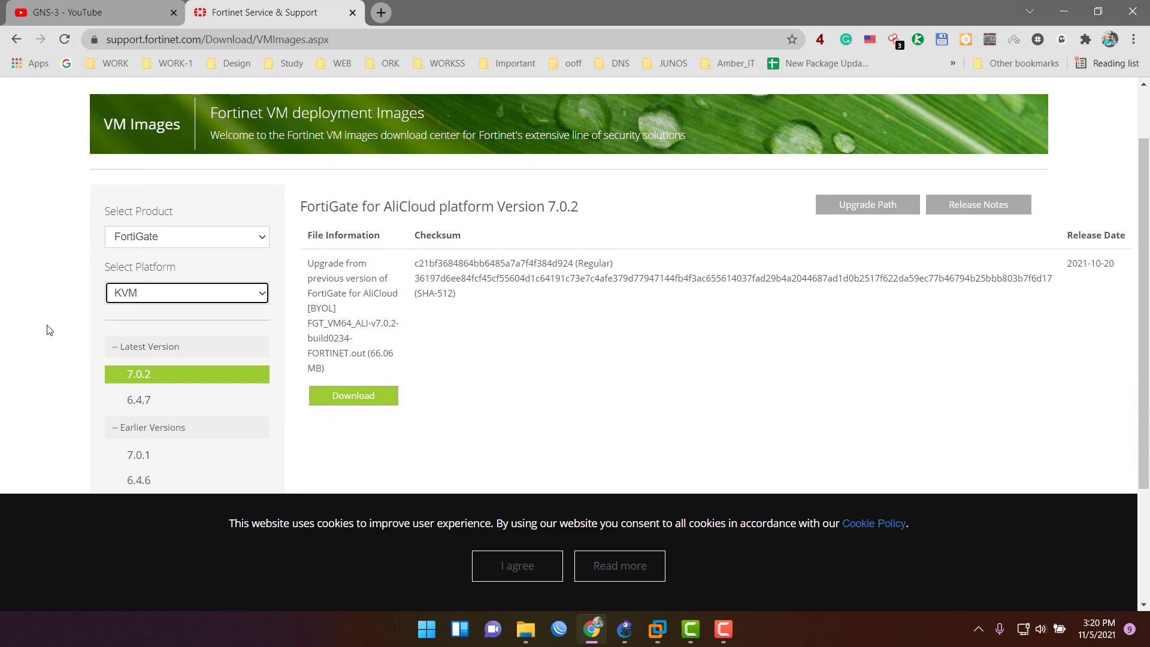
click(170, 400)
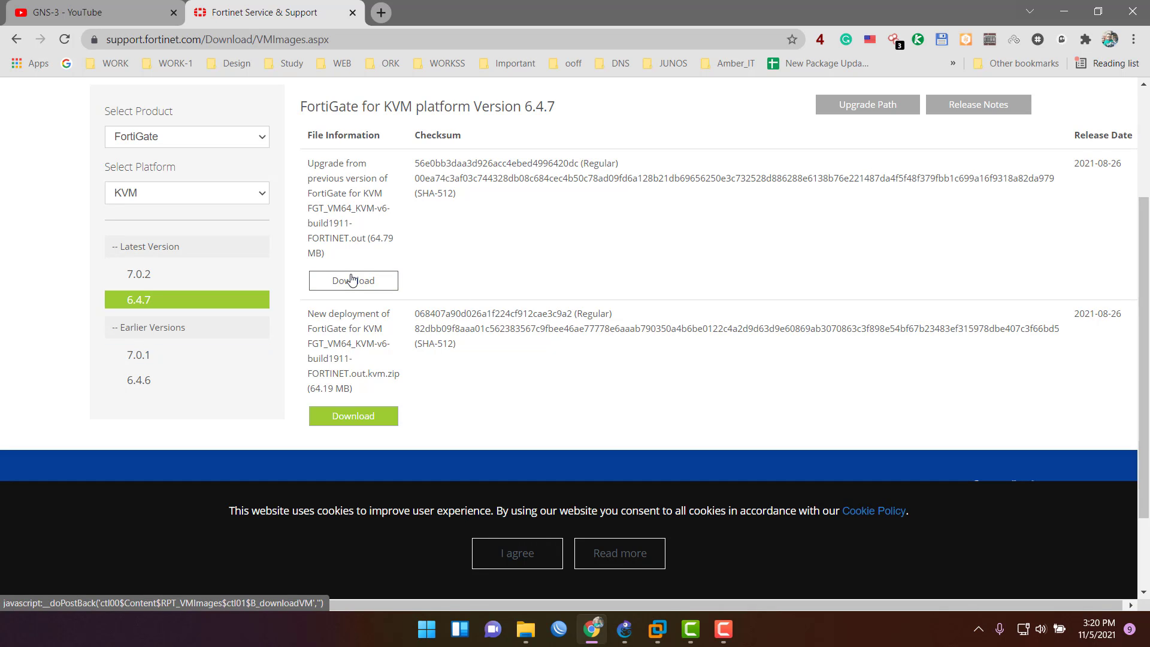
Check the local FortiGate image folder in File Explorer, then switch back.
scroll(469, 281, up, 1)
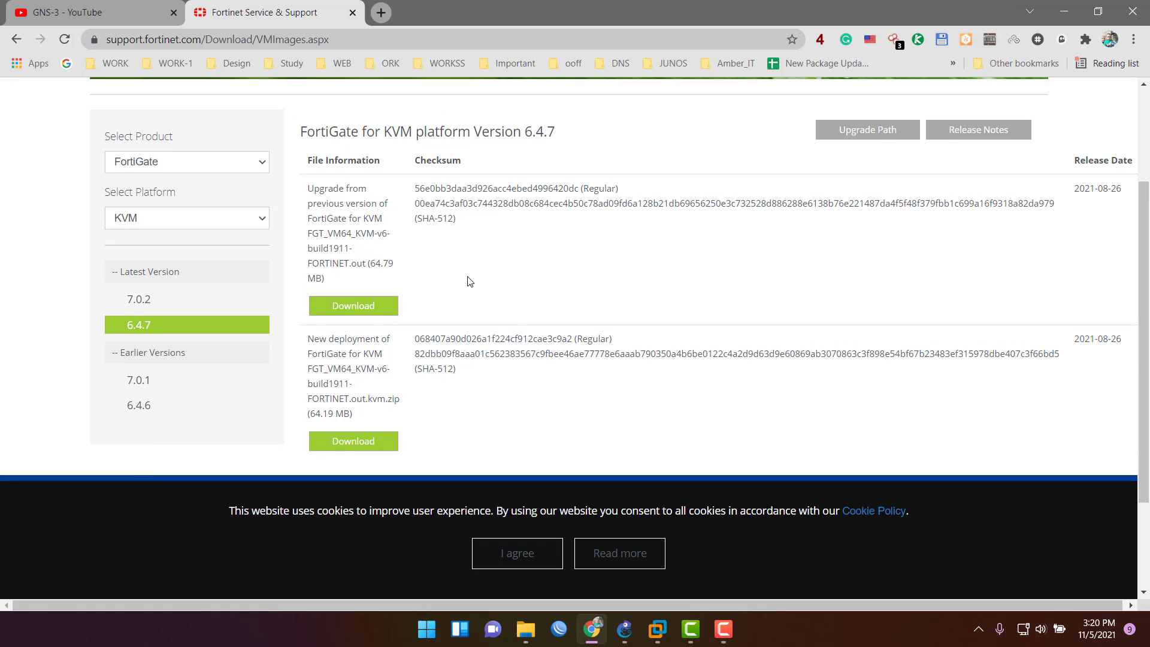
mouse_move(631, 634)
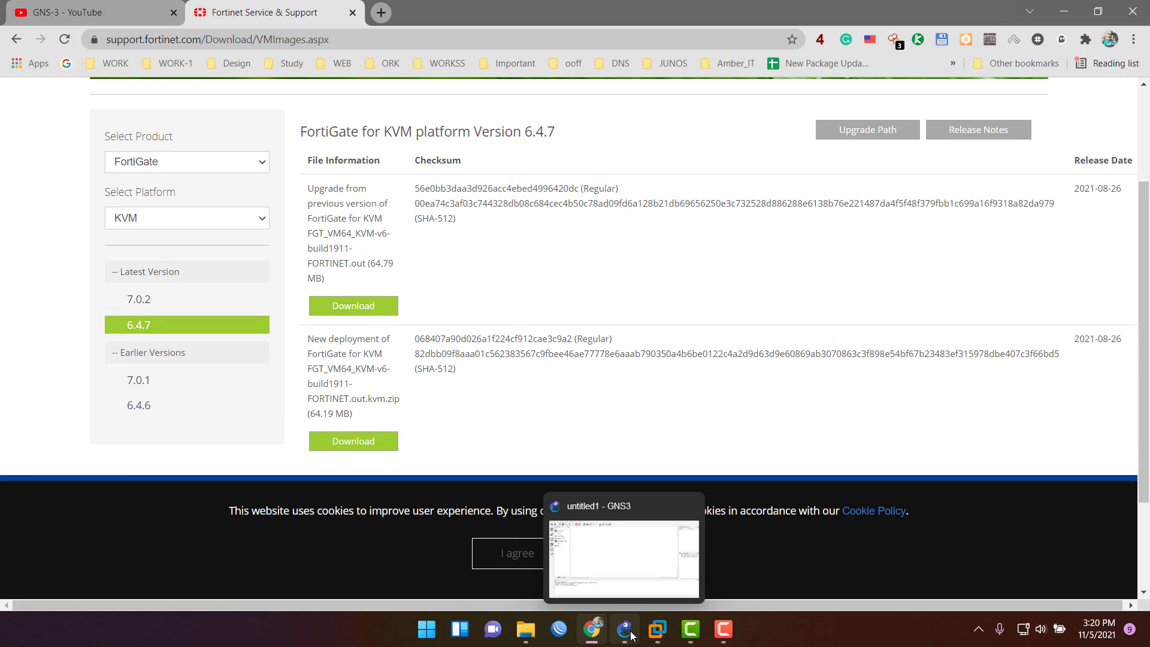
click(525, 629)
click(513, 141)
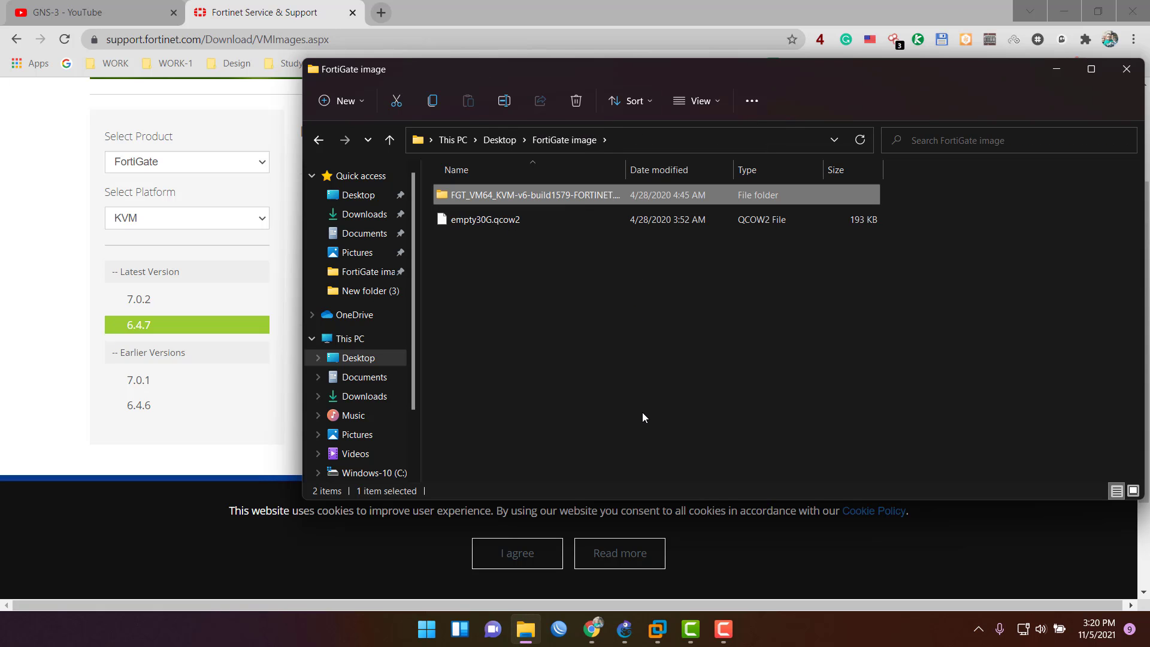
key(alt+Tab)
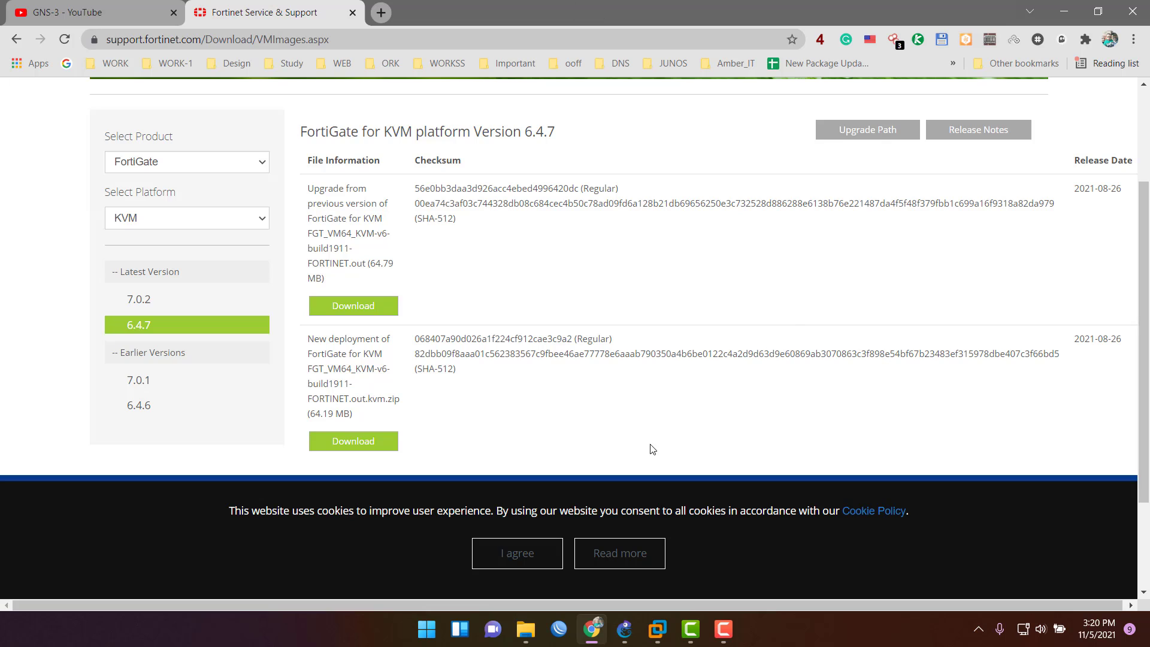
click(624, 629)
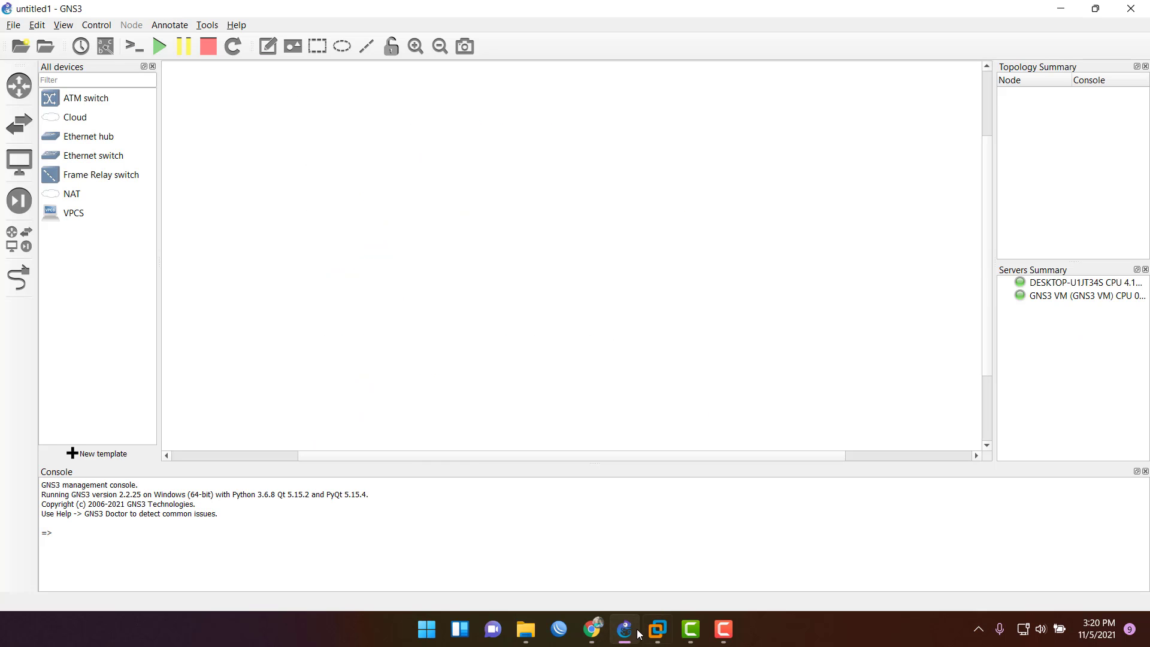
click(657, 629)
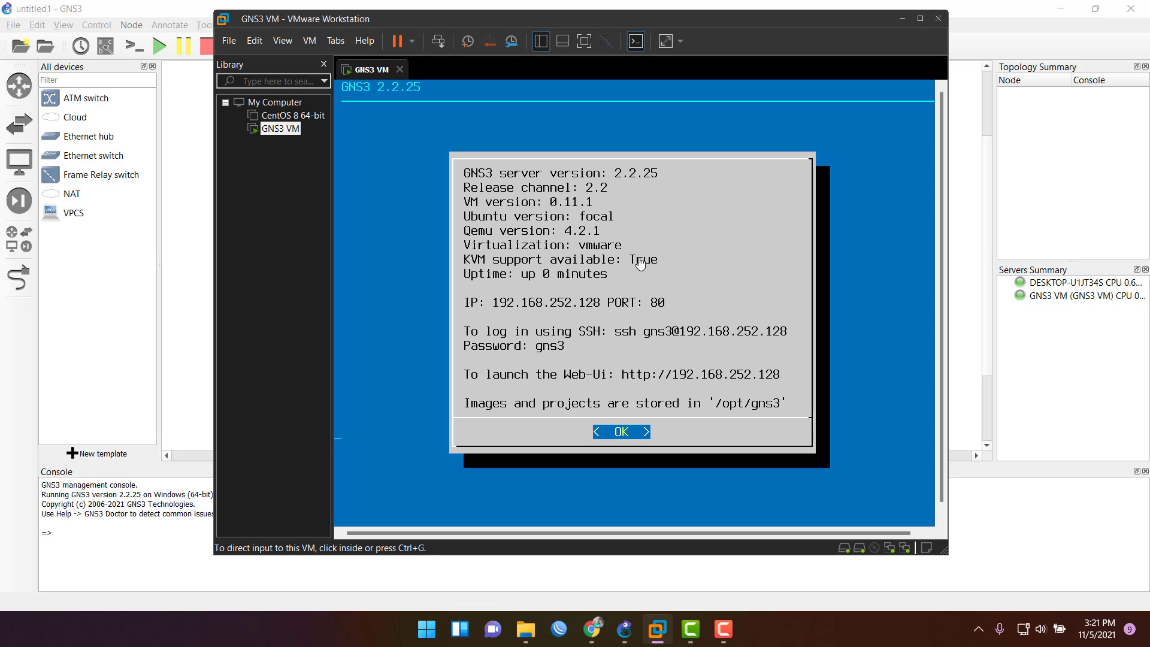
click(132, 6)
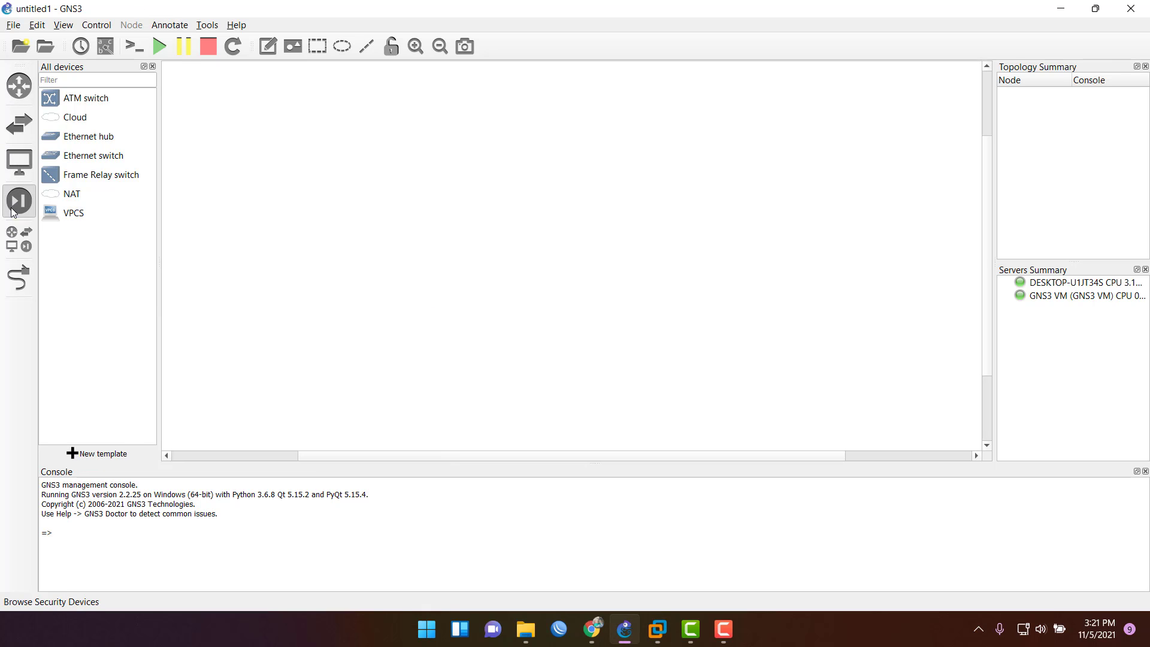
Create a new template from the GNS3 server, picking FortiGate under Firewalls to install.
click(19, 200)
click(18, 238)
click(96, 453)
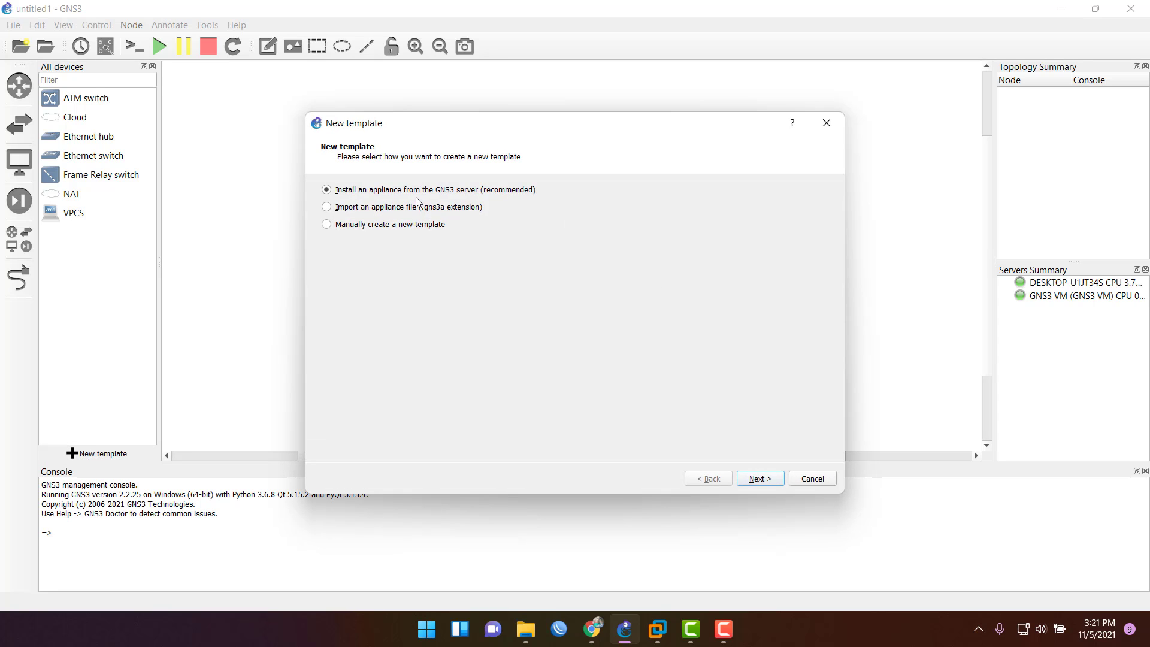
click(758, 479)
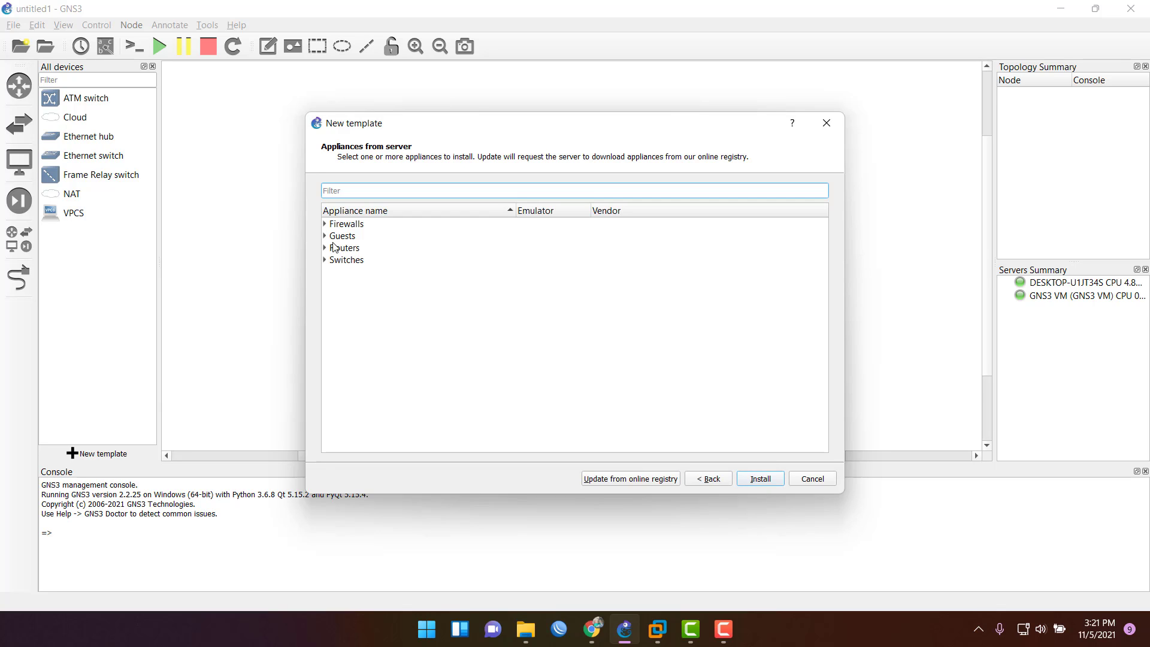
click(324, 226)
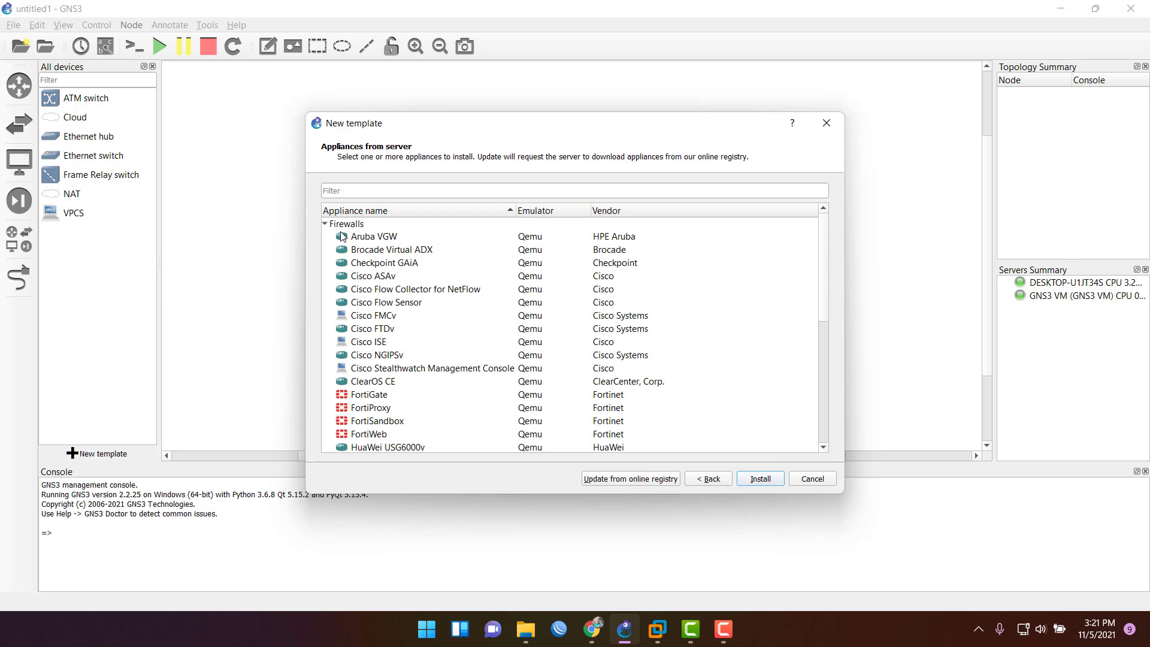
click(391, 396)
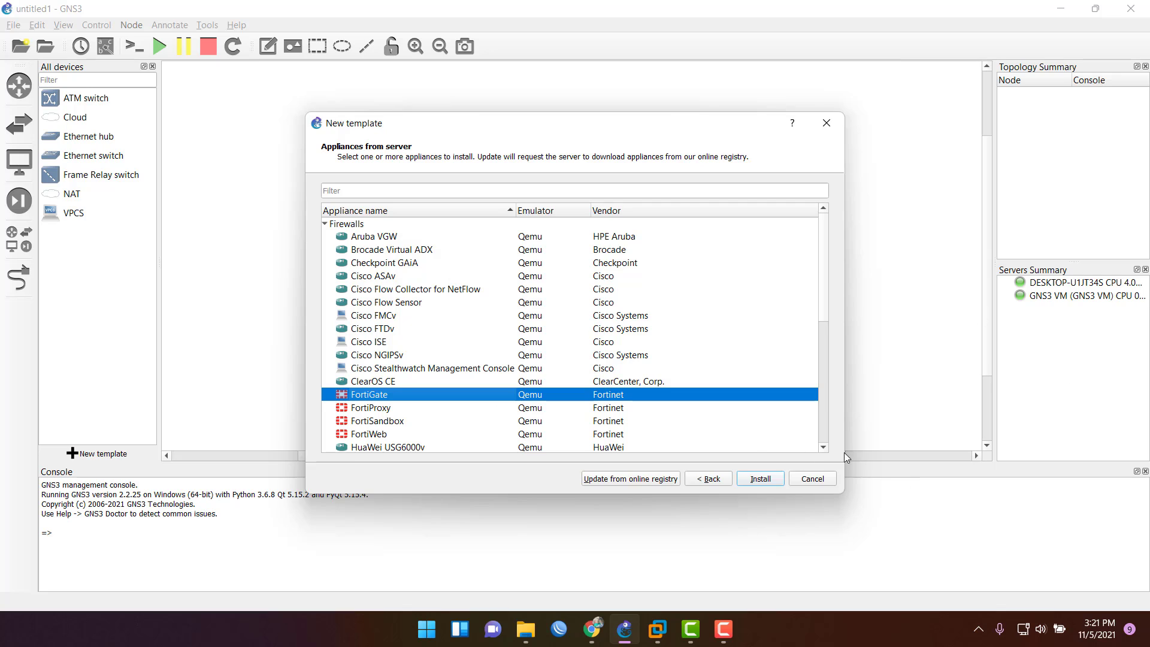
click(759, 479)
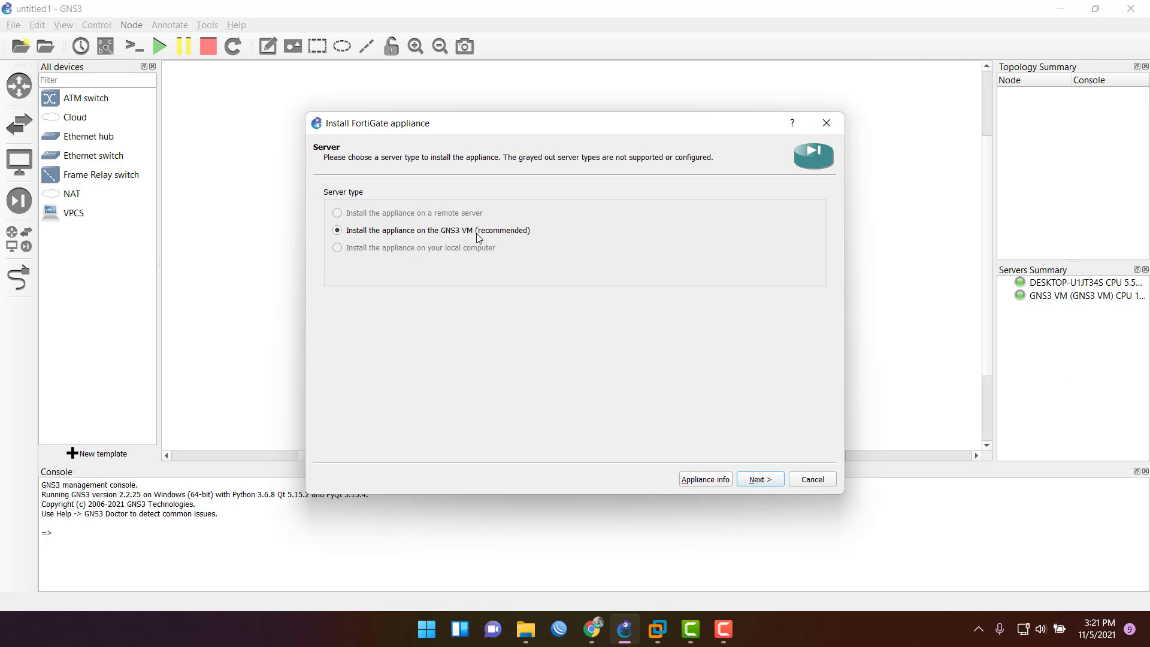
Install on the GNS3 VM with the default qemu-system-x86_64 binary and review the Required files list.
click(759, 479)
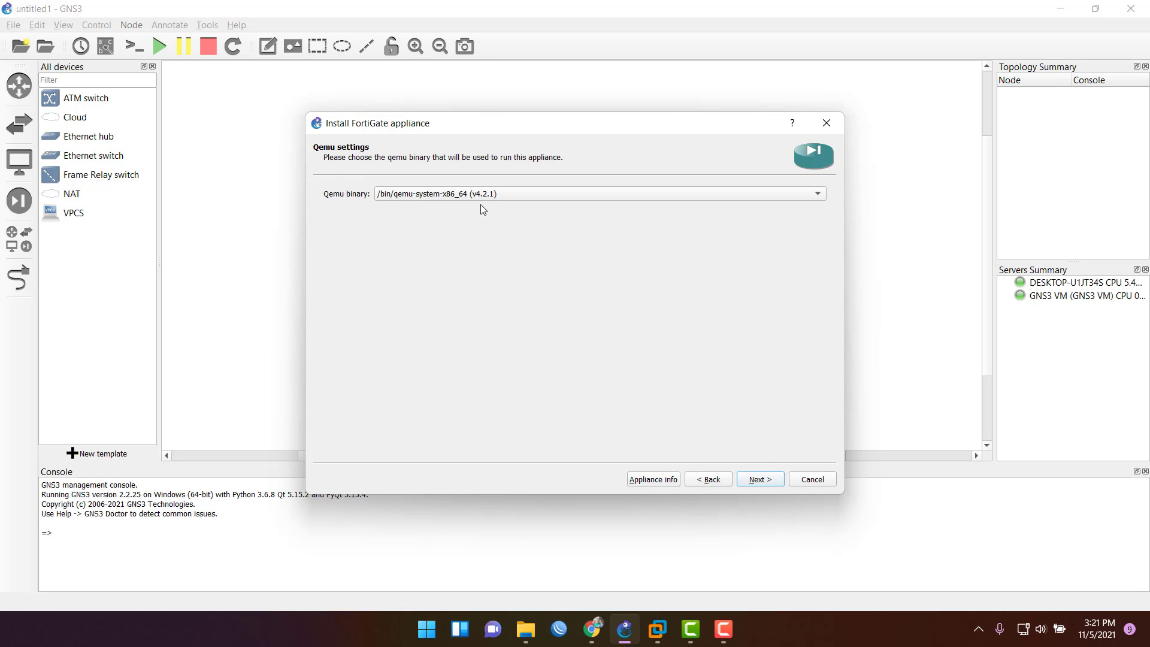
click(754, 484)
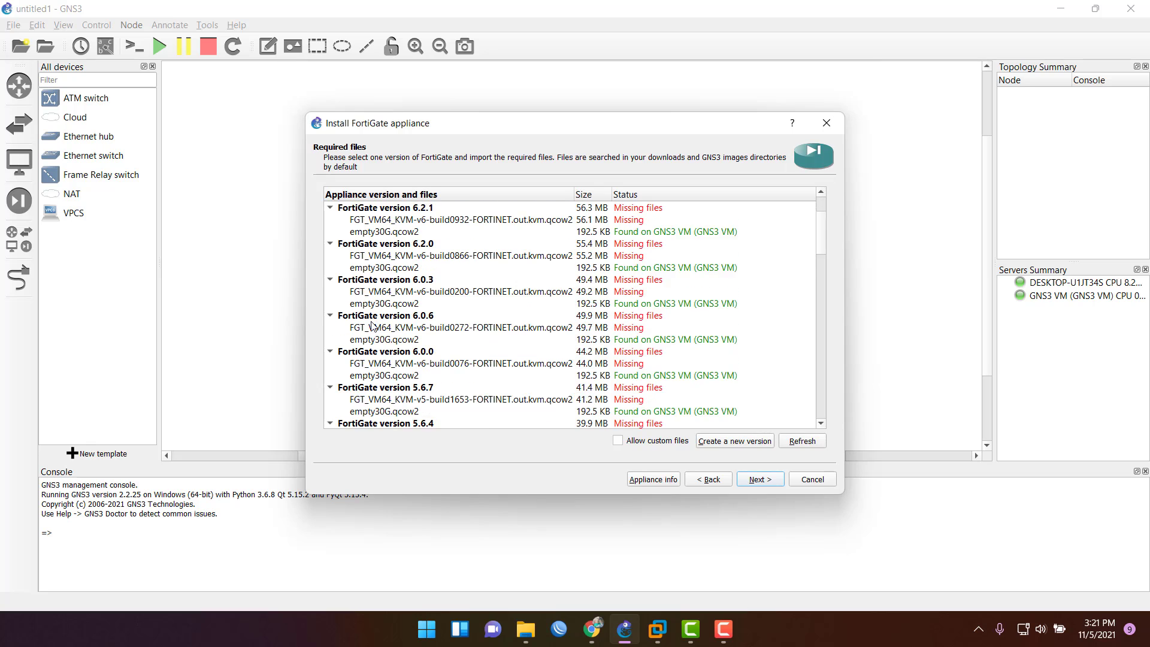
scroll(503, 359, down, 15)
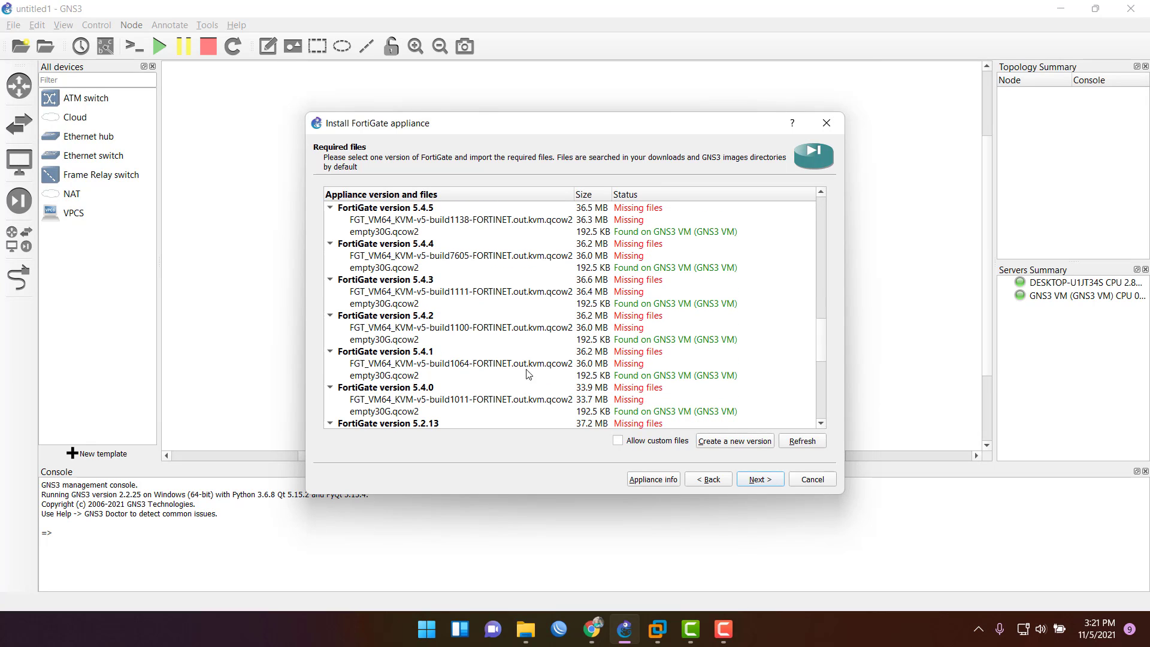
drag(824, 355, 825, 437)
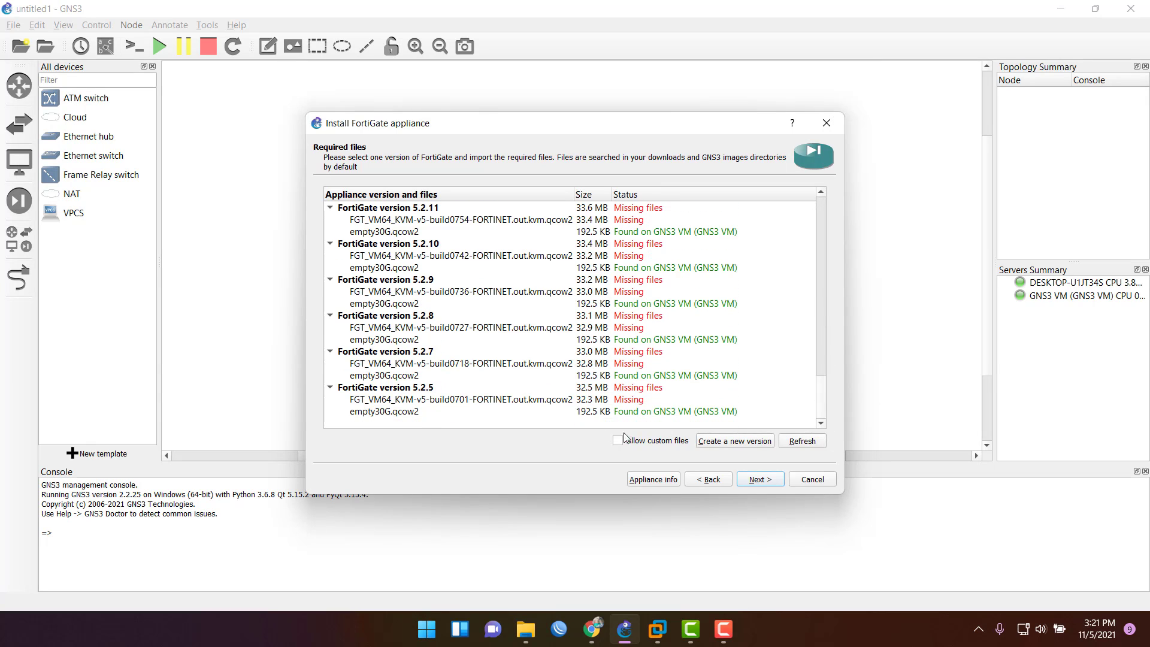
Add FortiGate version 6.4.5 using the build1828 KVM image and empty30G.qcow2 as its disks.
click(738, 443)
text(6.4.5)
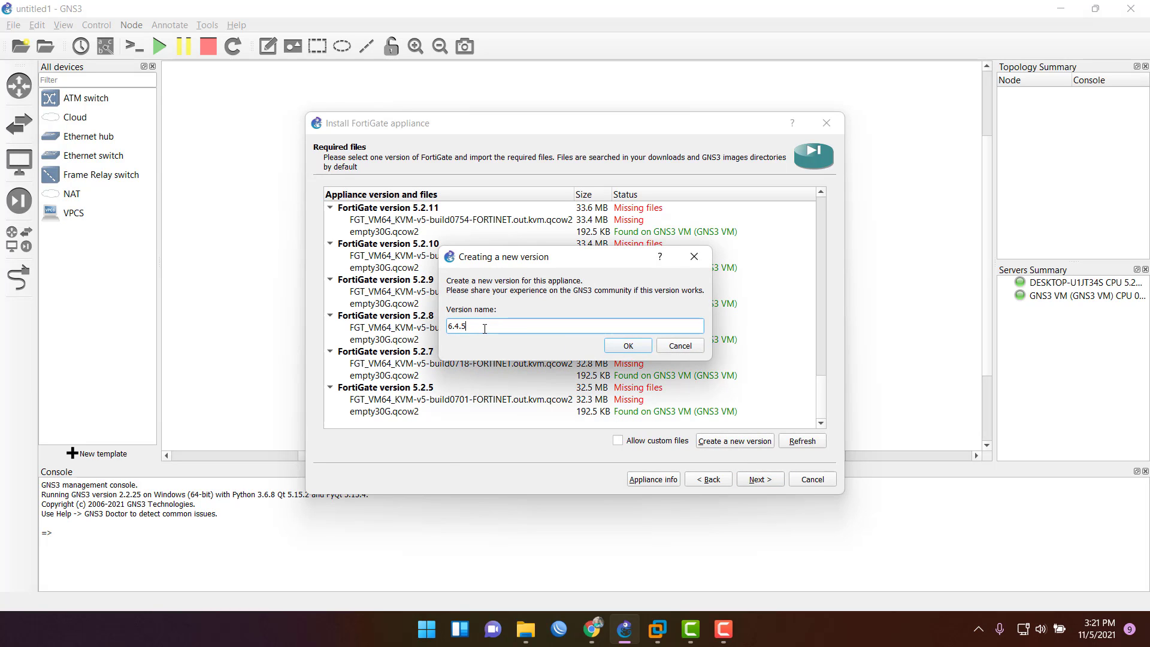
key(Return)
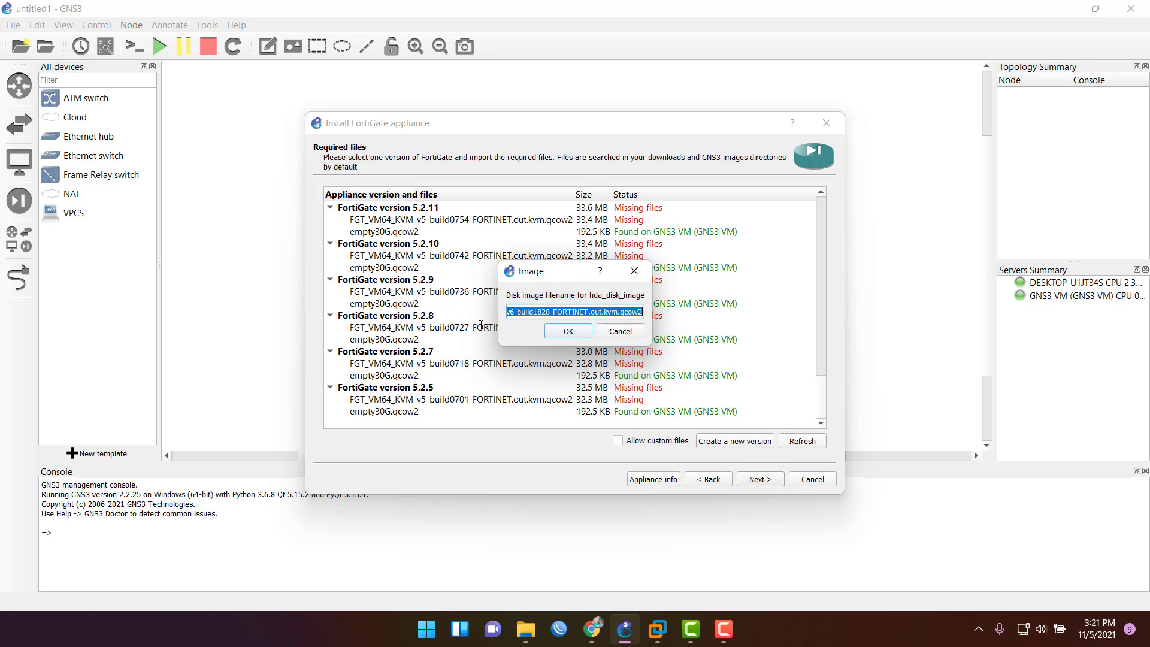
drag(547, 276, 638, 150)
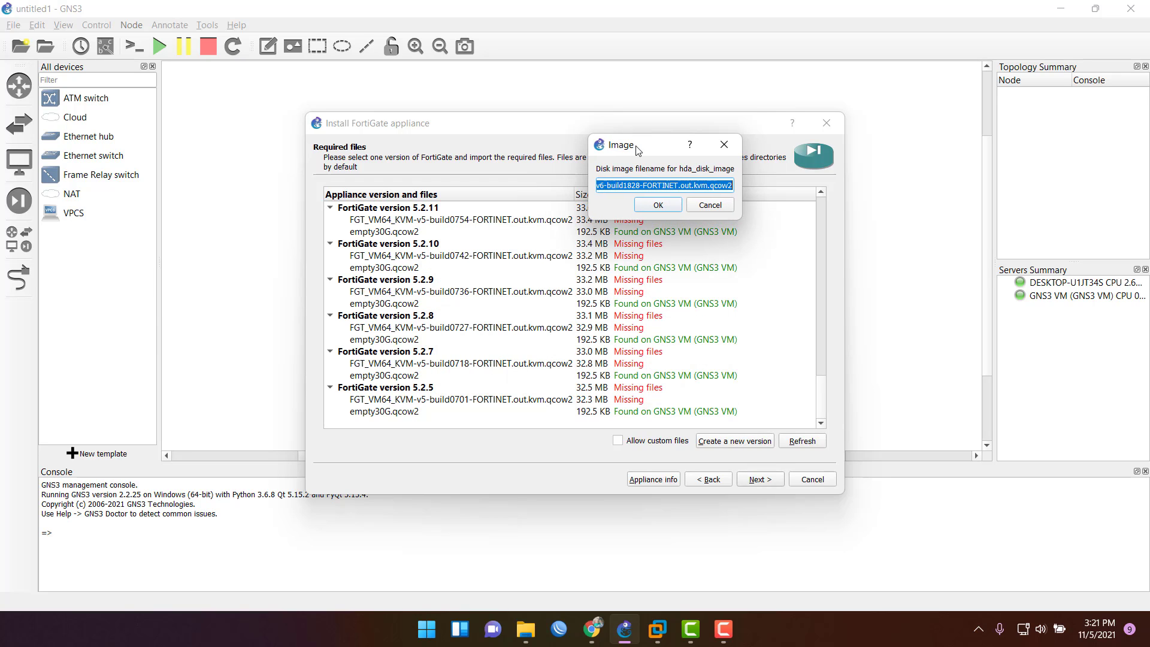
click(655, 206)
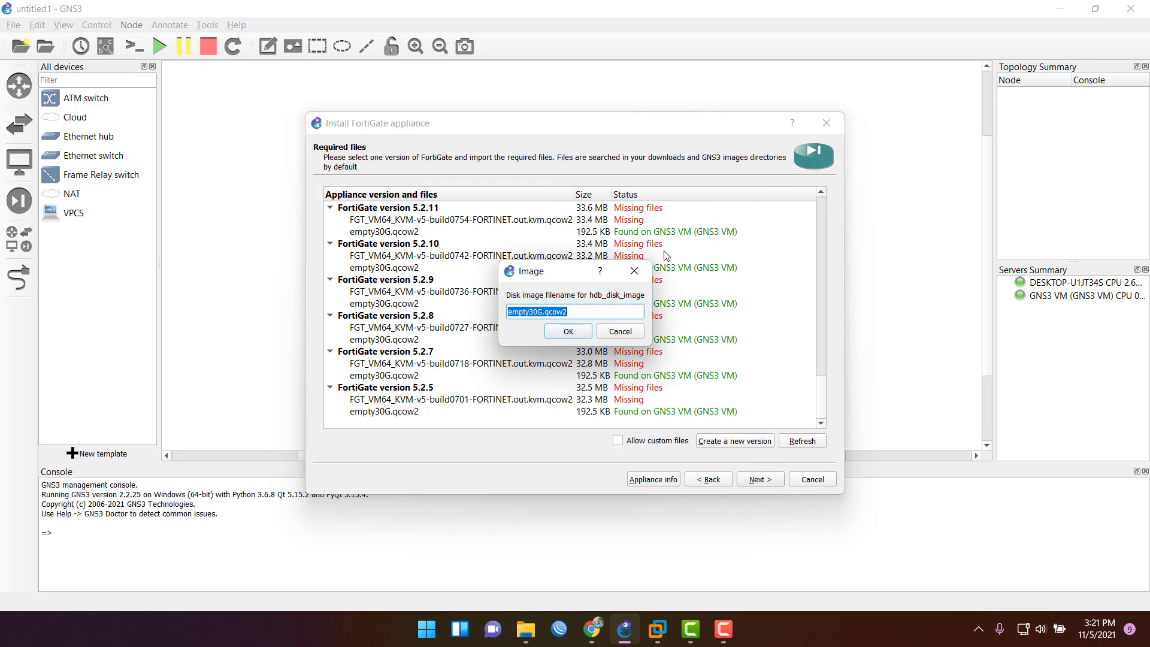
click(566, 329)
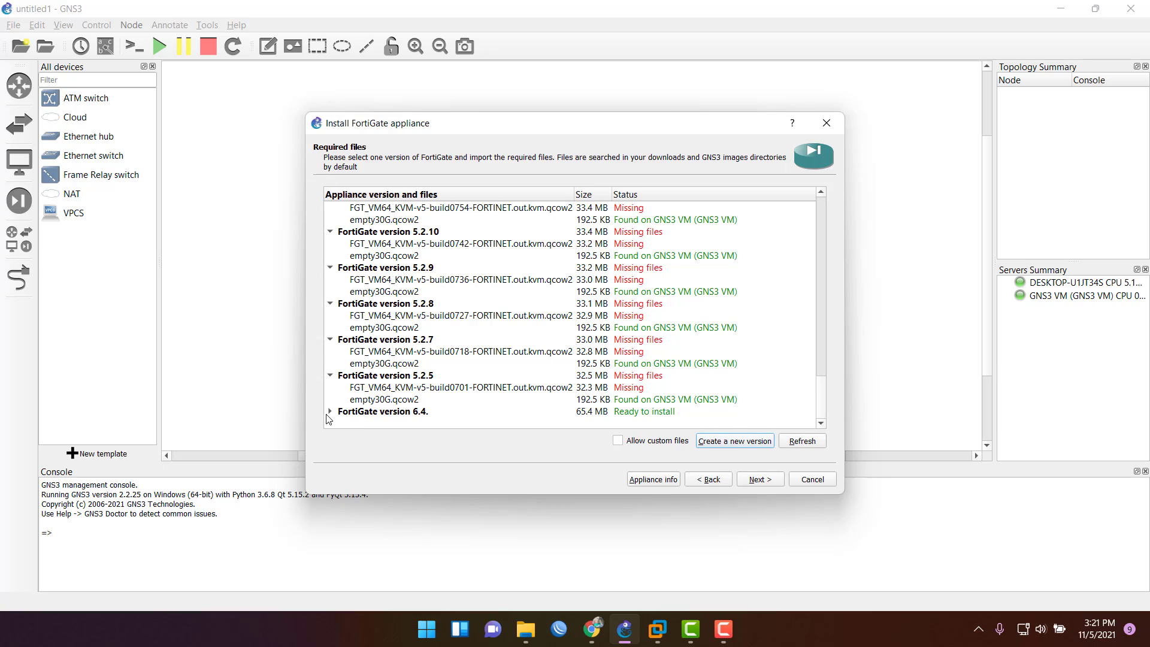
click(329, 412)
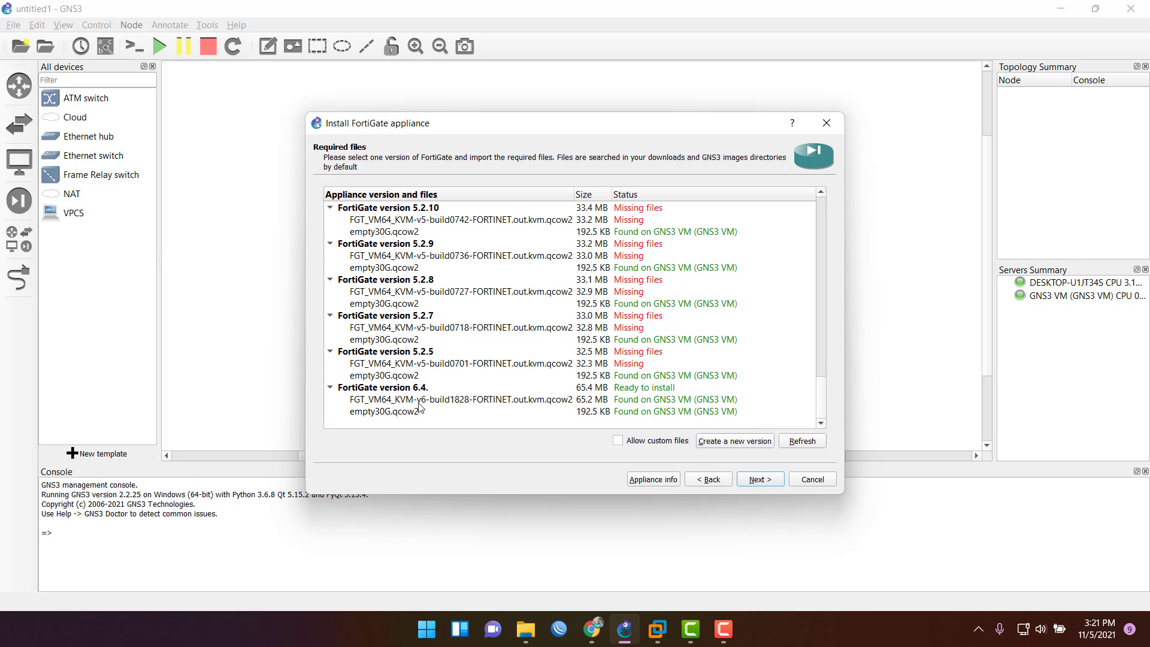
click(429, 401)
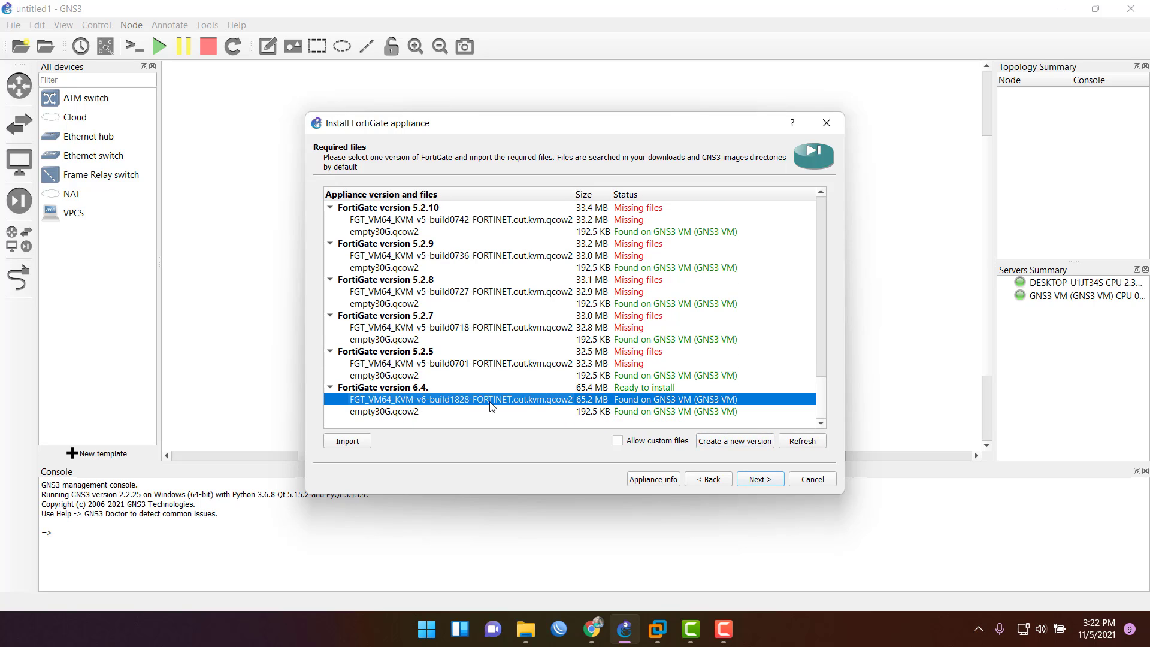
Import fortios.qcow2 from the v6 build 1579 folder as the 6.4 image.
click(348, 443)
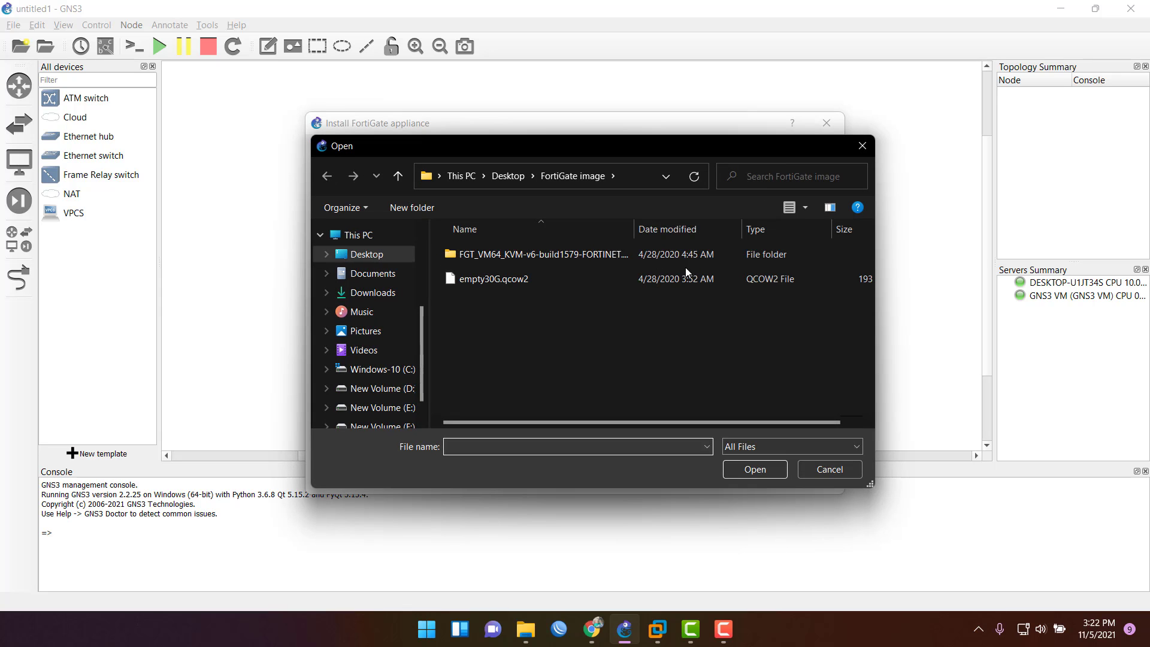
double_click(537, 258)
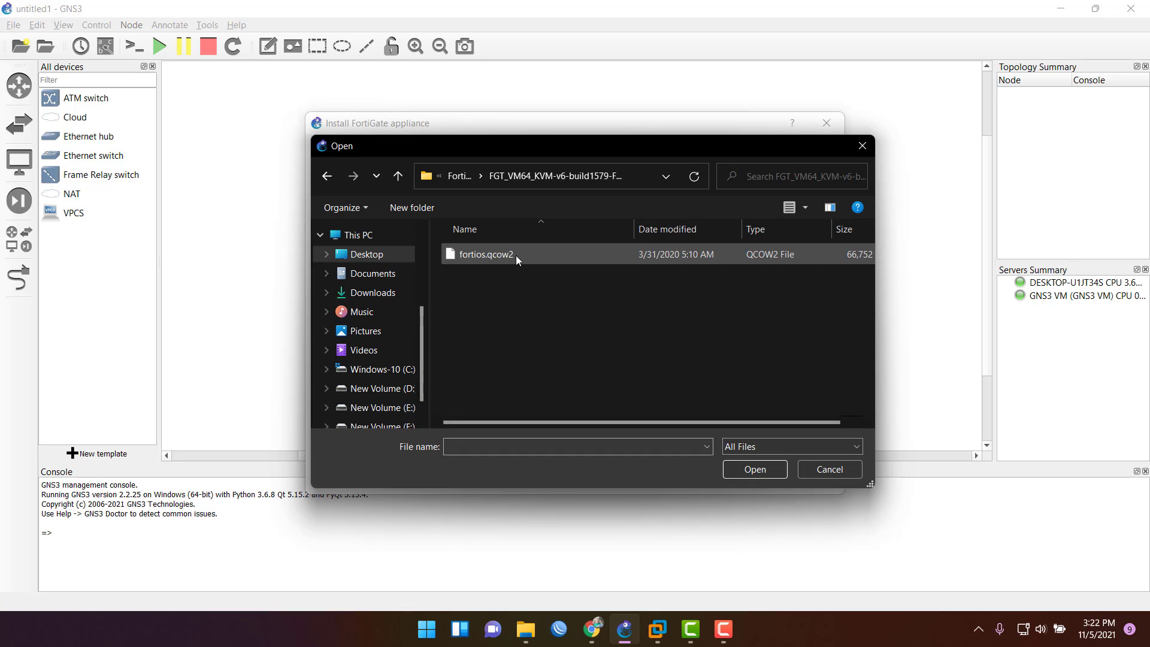
double_click(501, 255)
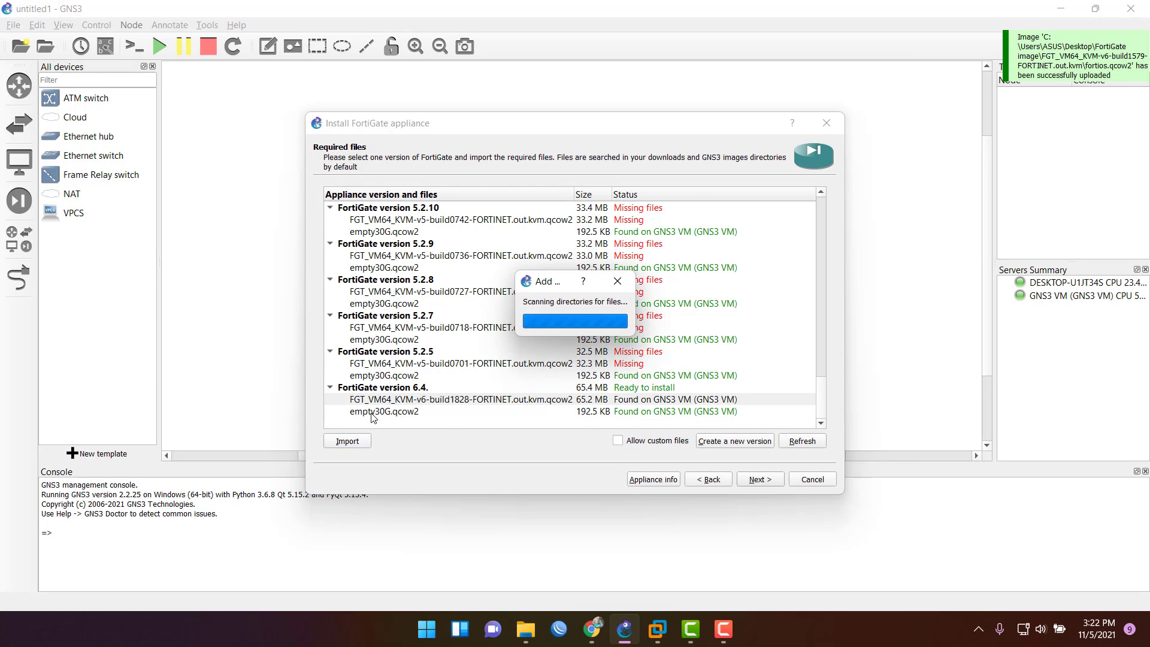
Import empty30G.qcow2 from the FortiGate image folder as the 6.4 disk.
click(330, 411)
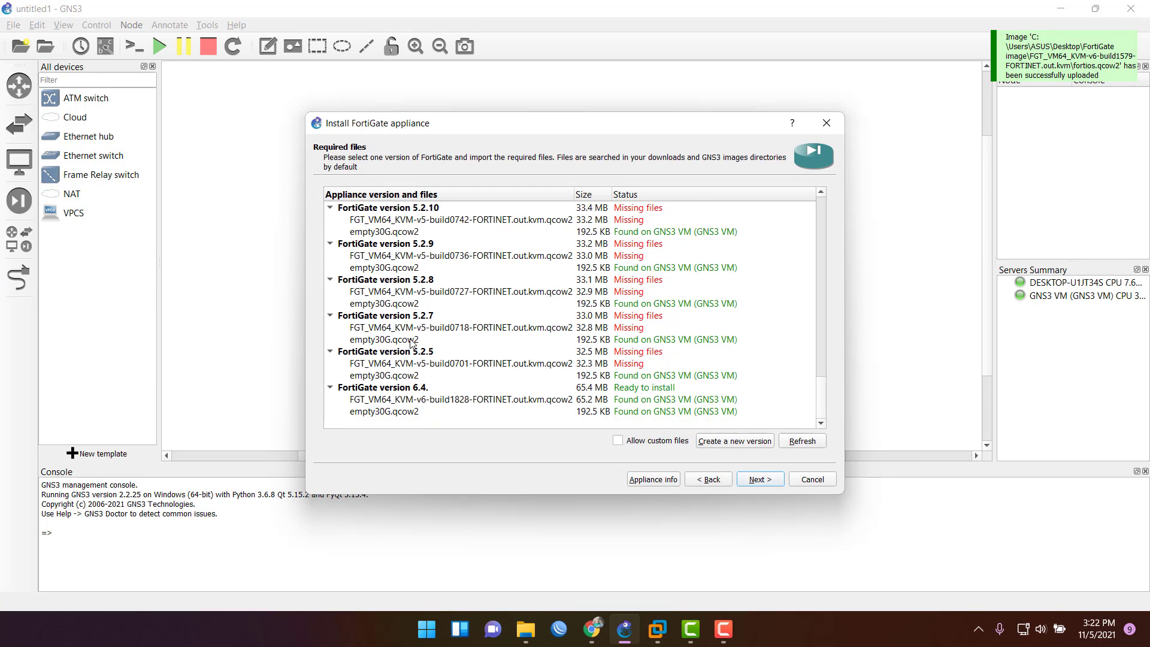
click(376, 412)
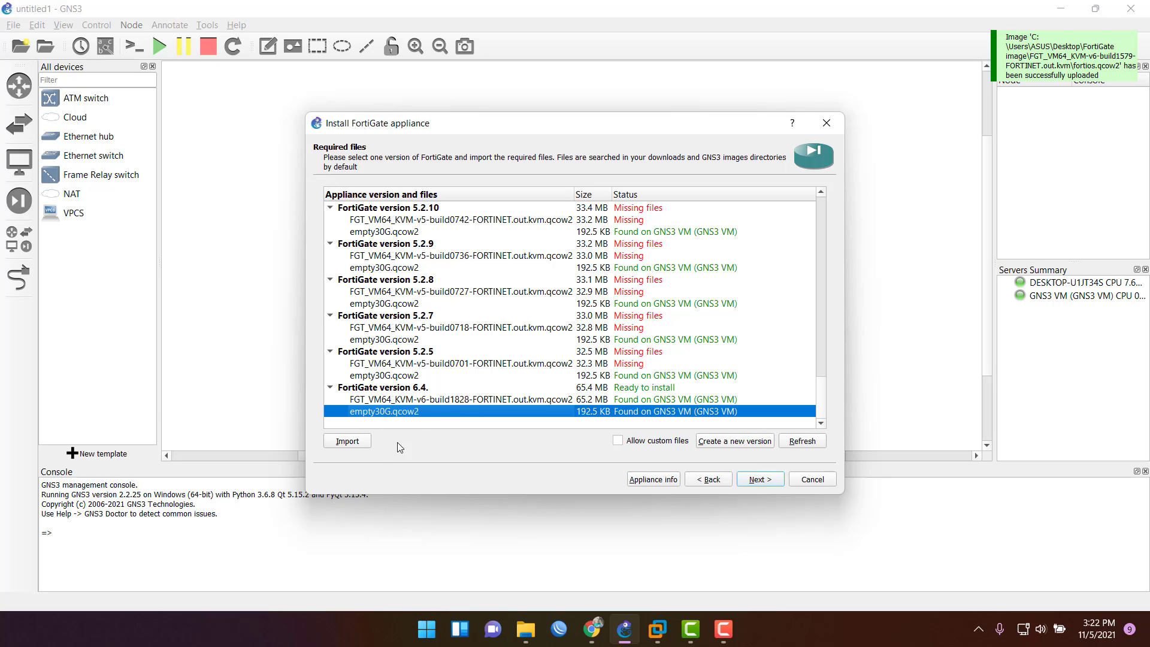
click(359, 442)
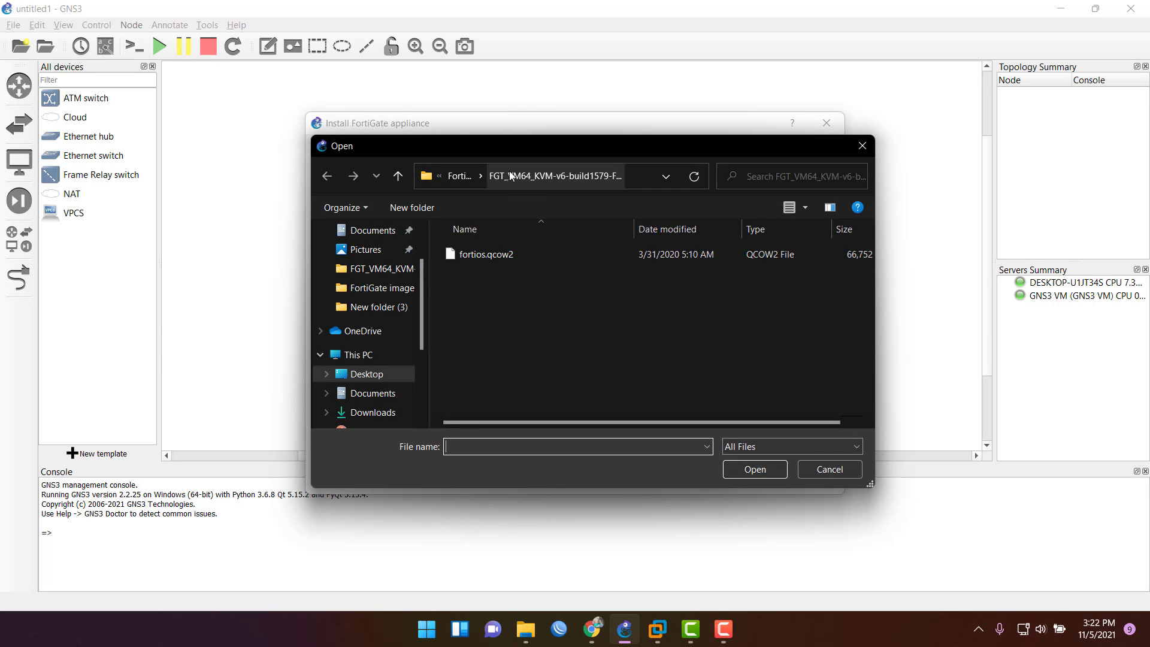
click(460, 176)
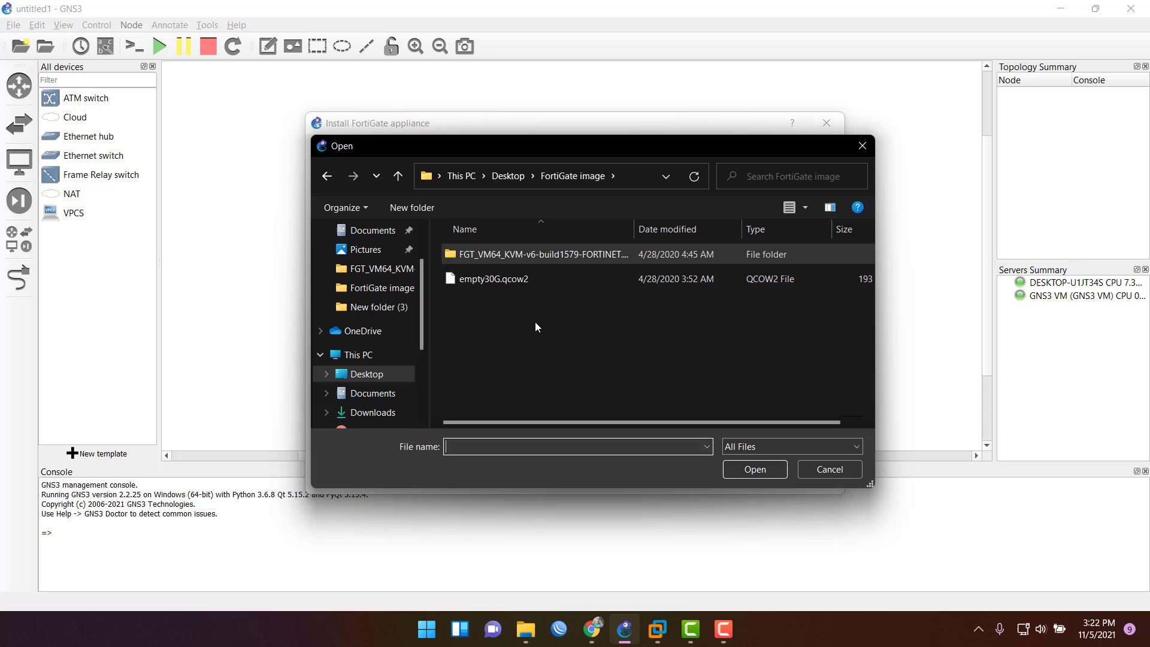
click(486, 281)
double_click(484, 281)
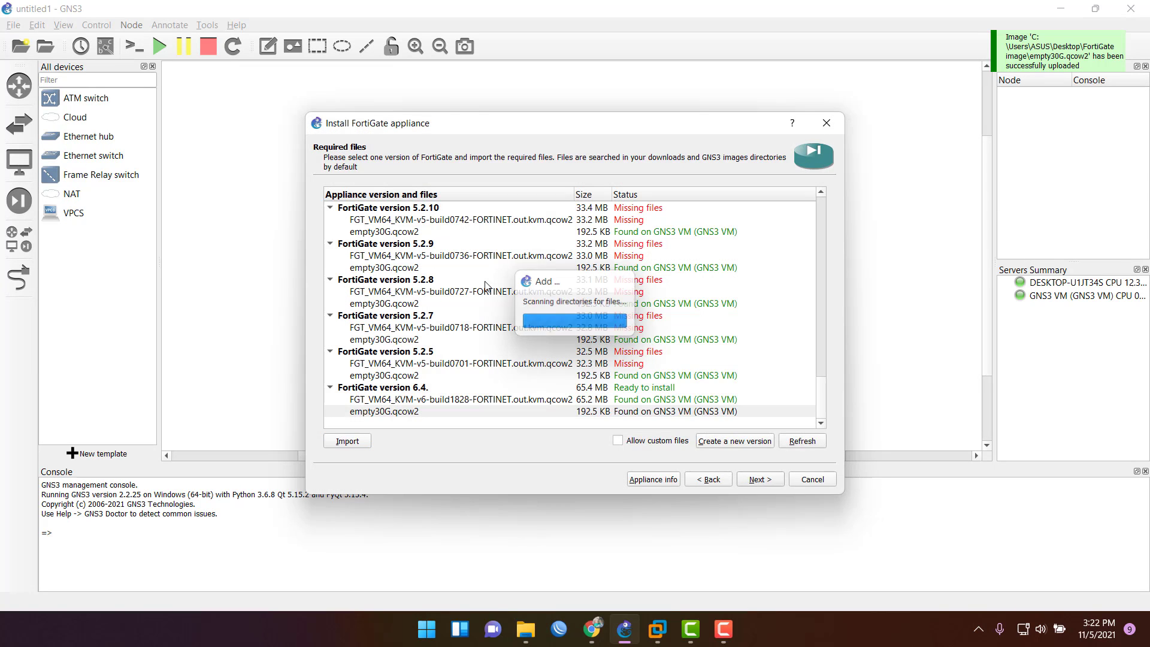
Install FortiGate version 6.4. and finish the wizard, creating the 'FortiGate 6.4.' template.
click(761, 481)
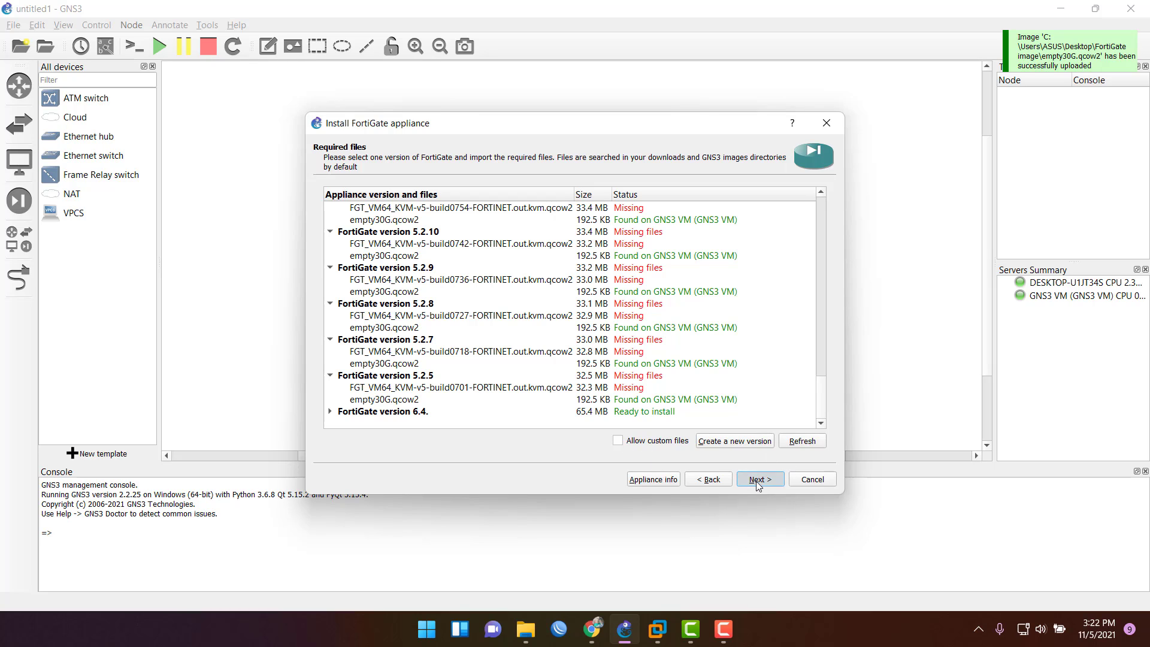
click(358, 413)
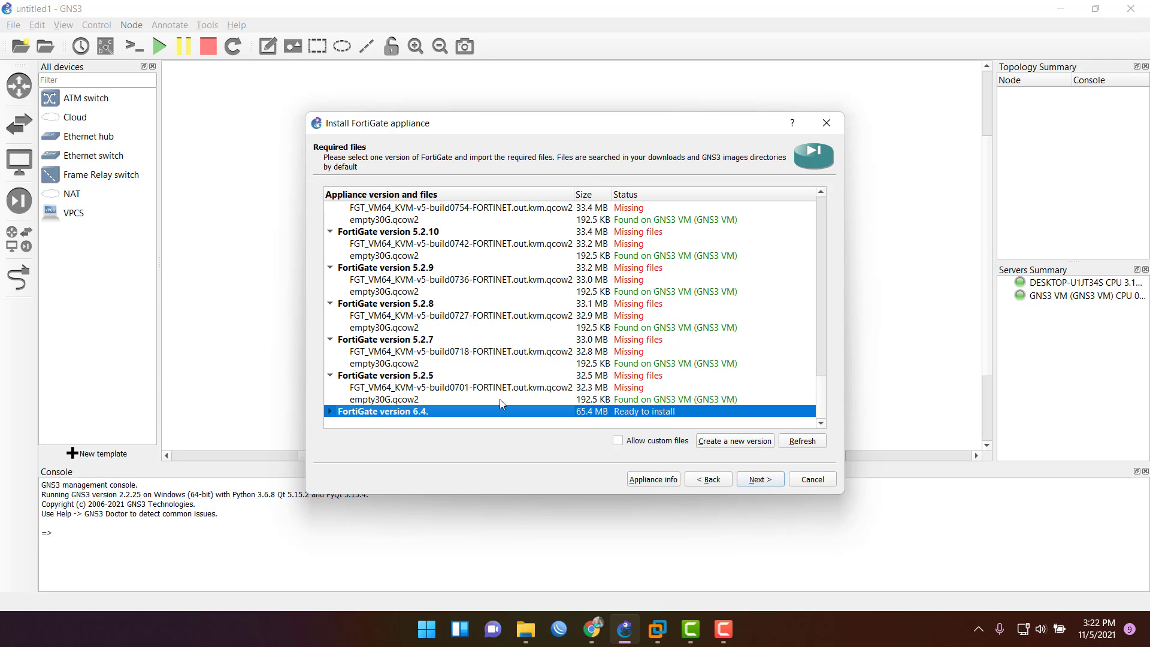
click(750, 483)
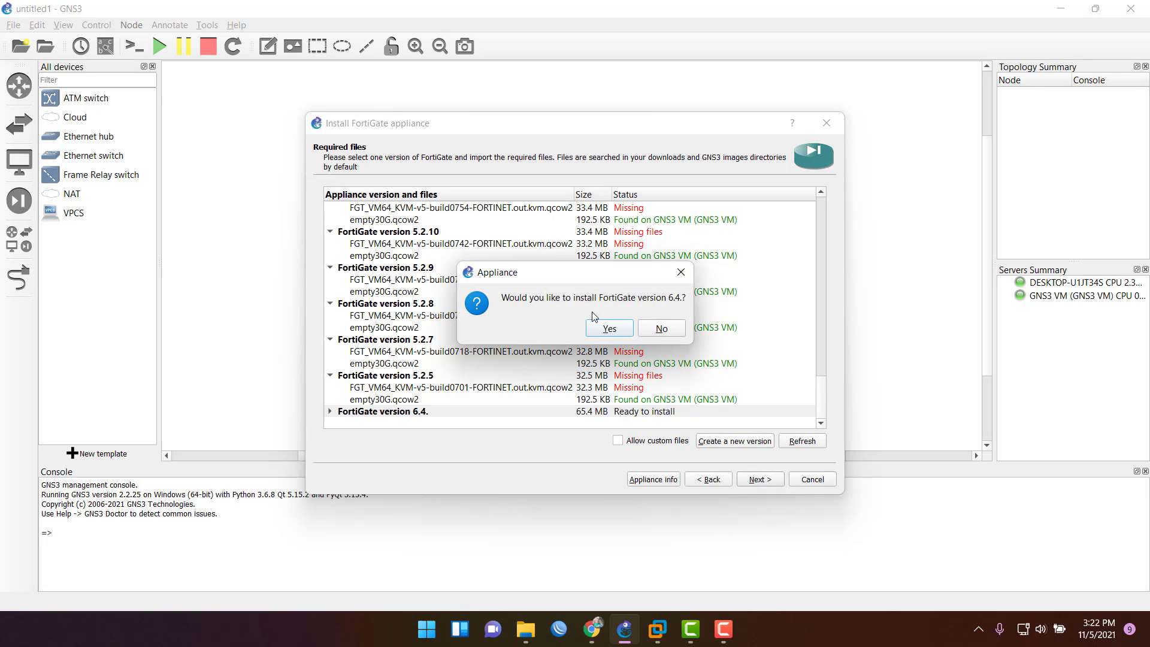
click(610, 332)
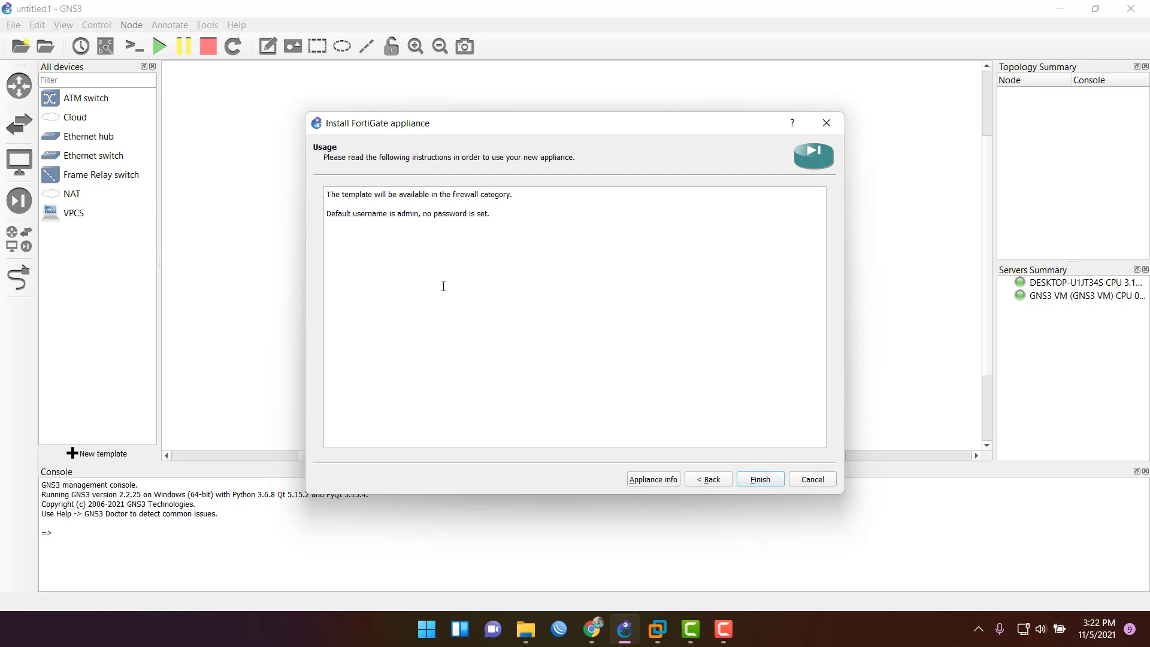
drag(393, 214, 416, 216)
click(400, 216)
click(759, 480)
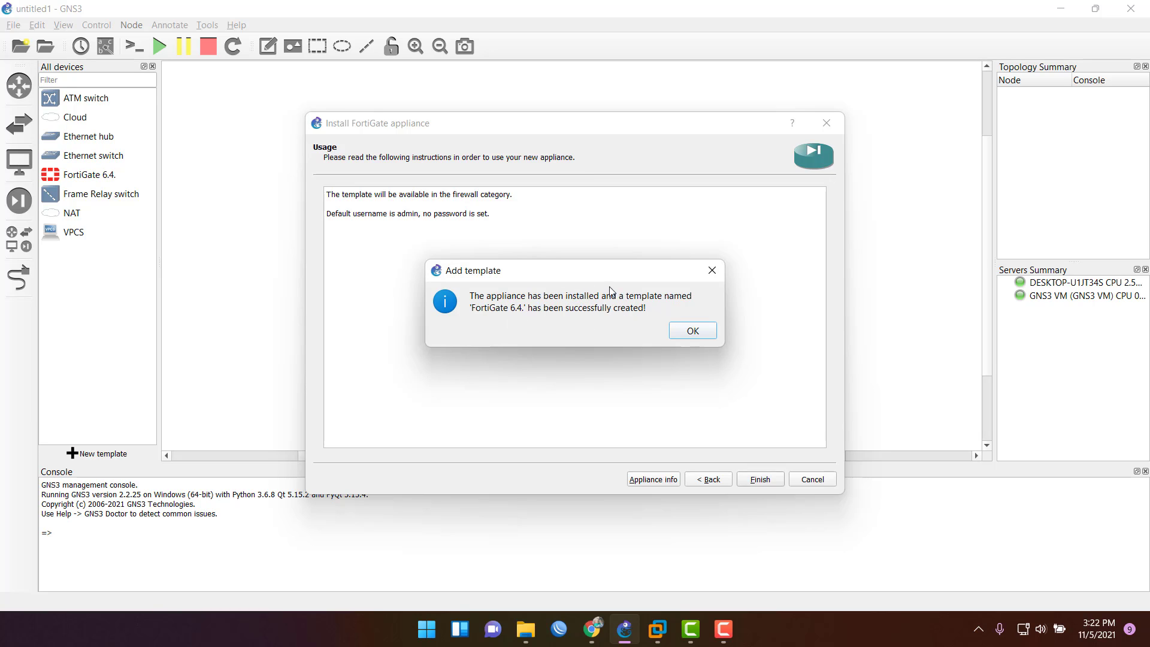
click(690, 333)
Place a FortiGate 6.4. node near the canvas centre and start it.
drag(59, 180, 595, 192)
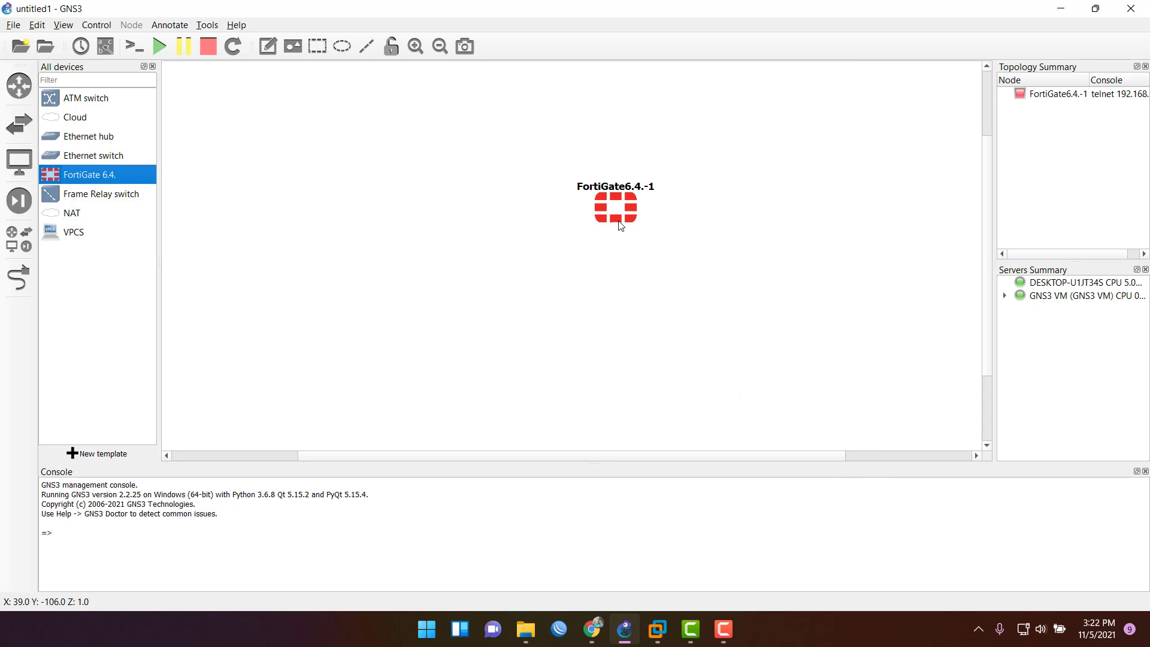
drag(622, 223, 481, 251)
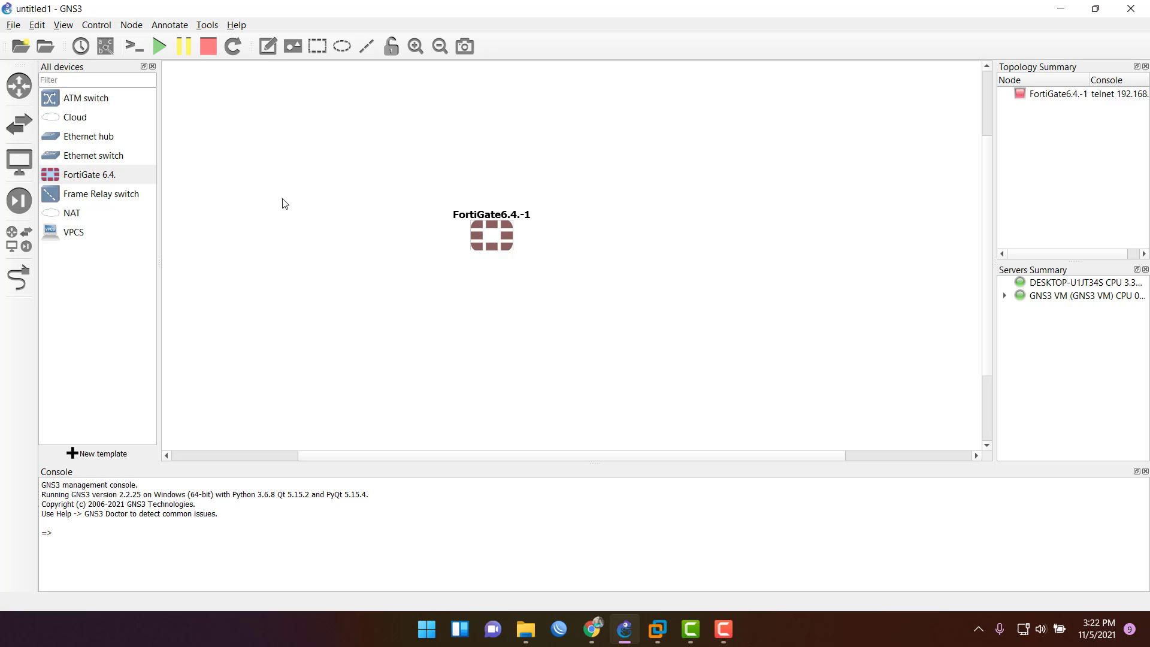
right_click(479, 237)
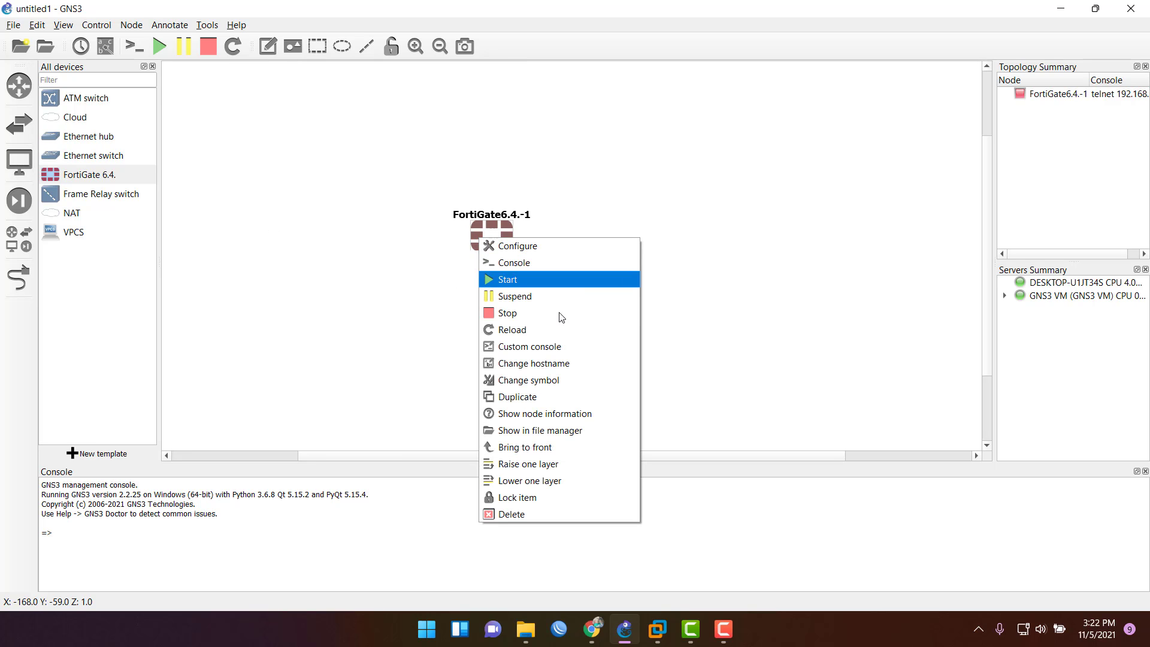
click(545, 279)
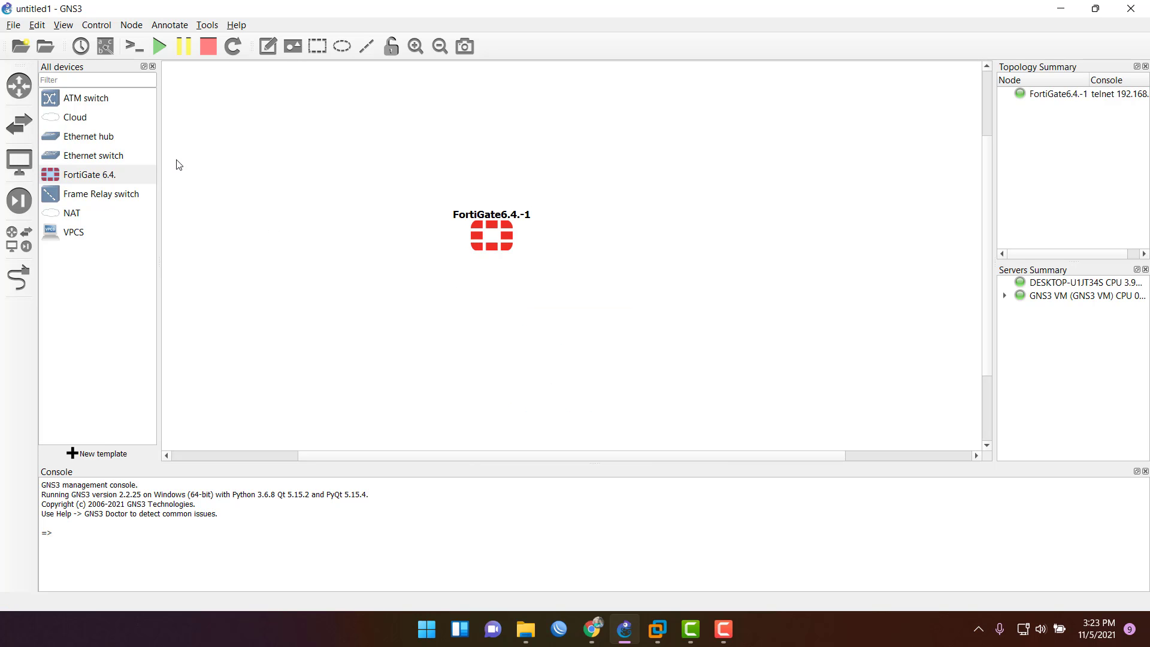
right_click(492, 230)
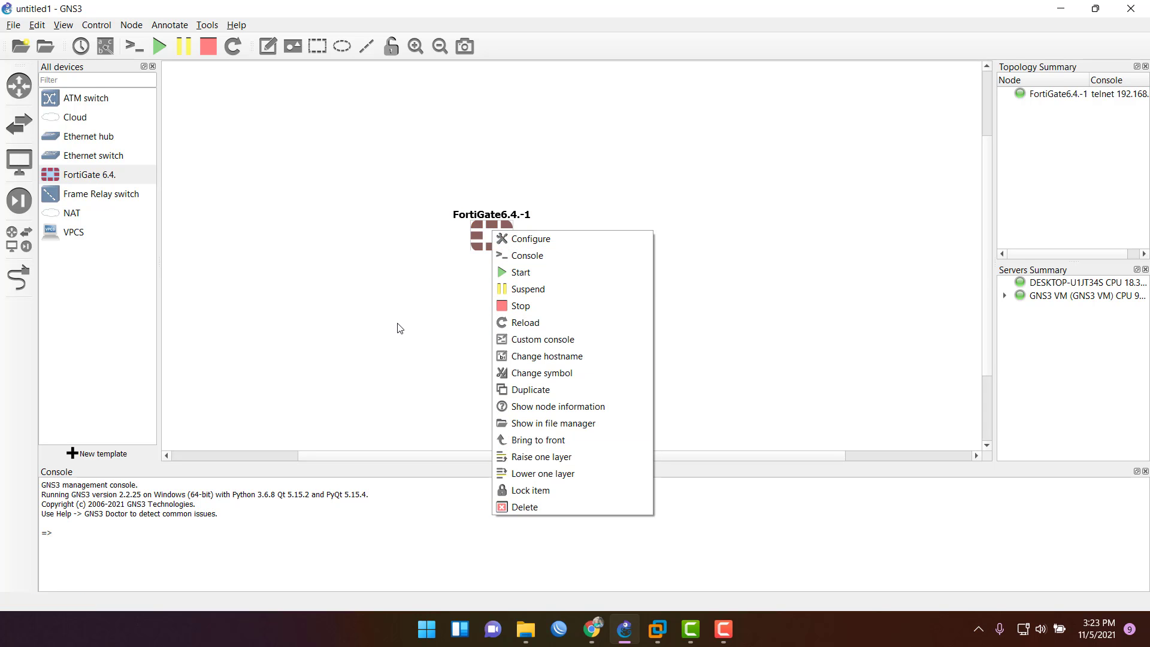
Open a PuTTY custom console to FortiGate6.4.-1 and move it beside the node.
click(557, 339)
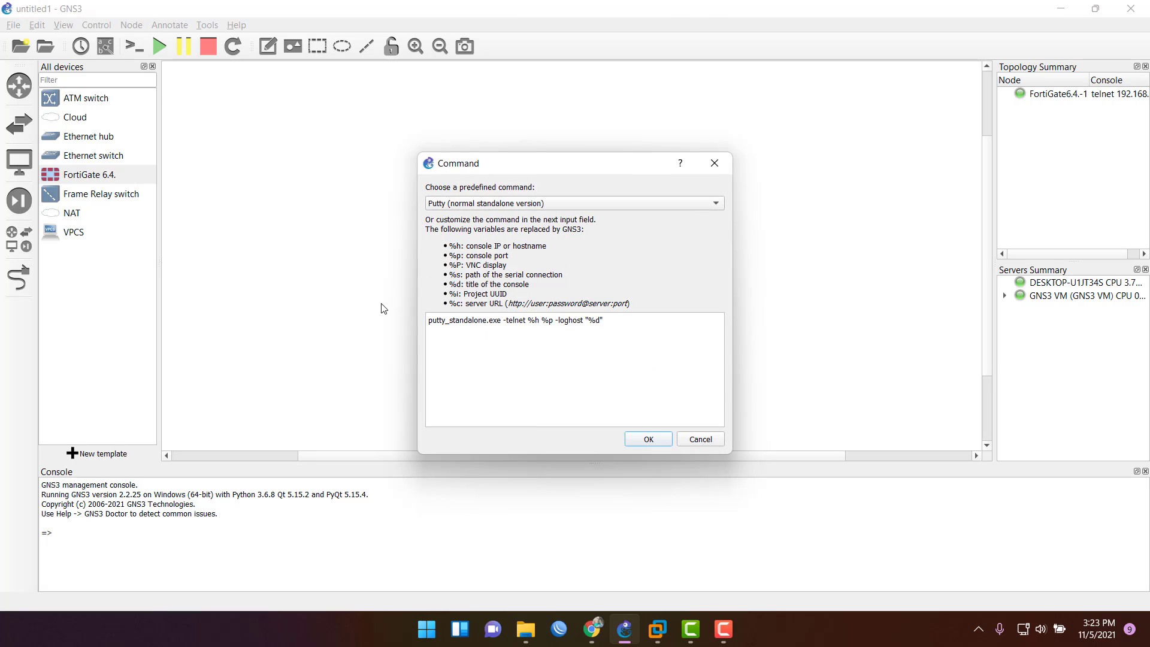
click(647, 439)
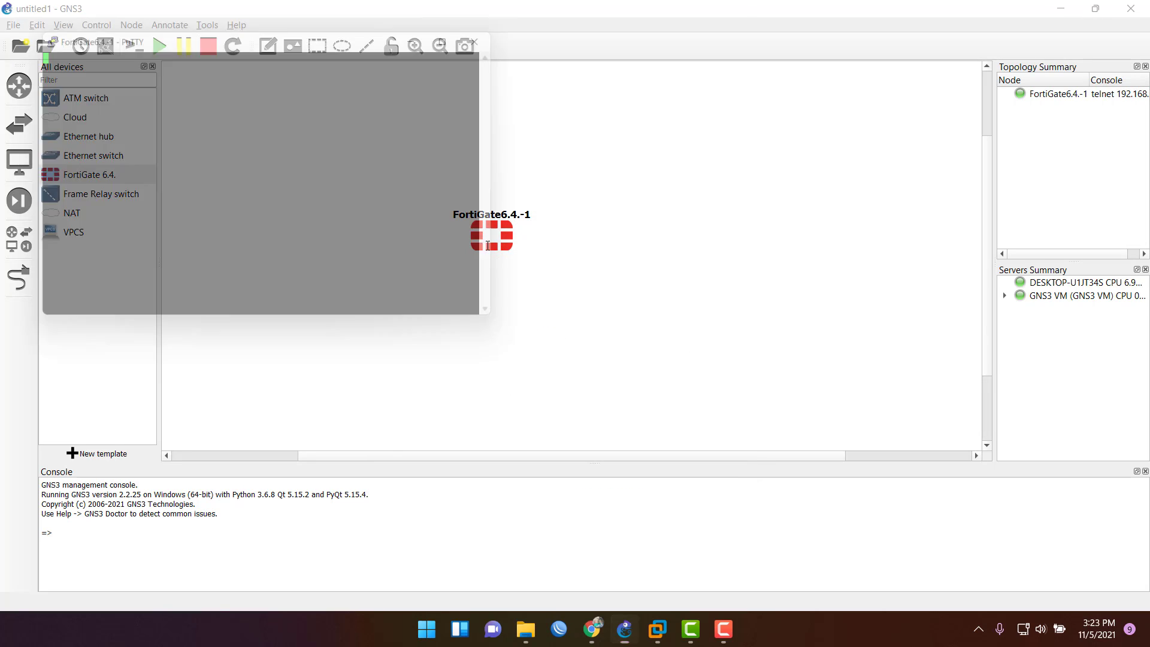
drag(150, 40, 672, 127)
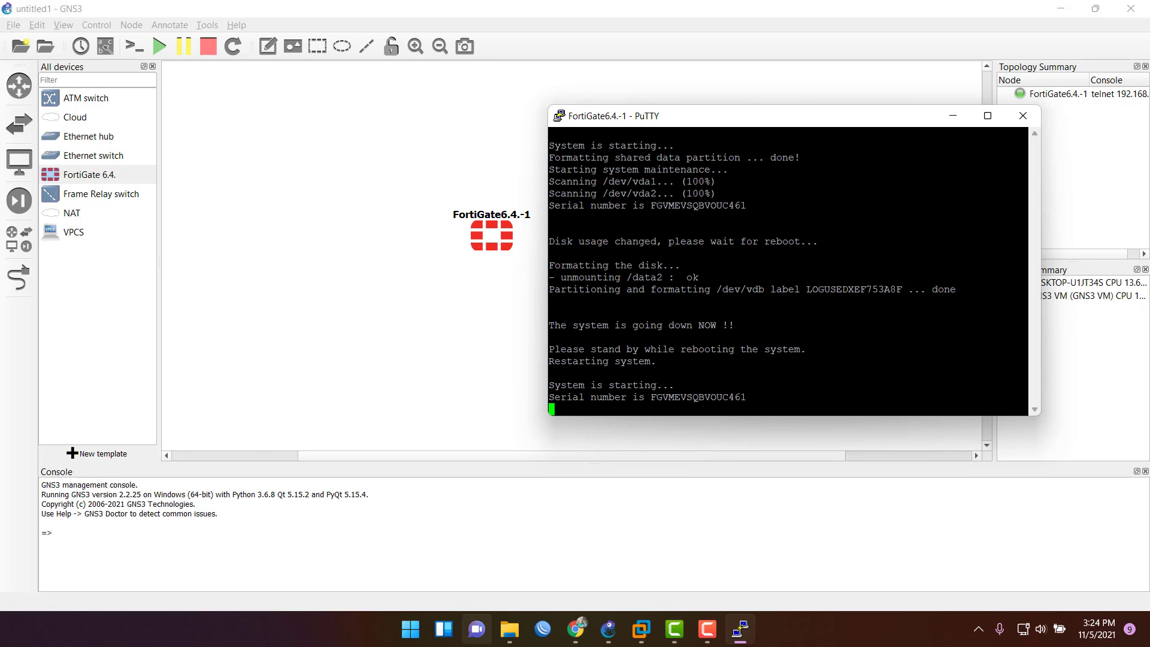
In Chrome's GNS-3 playlist, start the '[WinError 10061] in GNS3' video, then pause it.
click(576, 629)
click(90, 12)
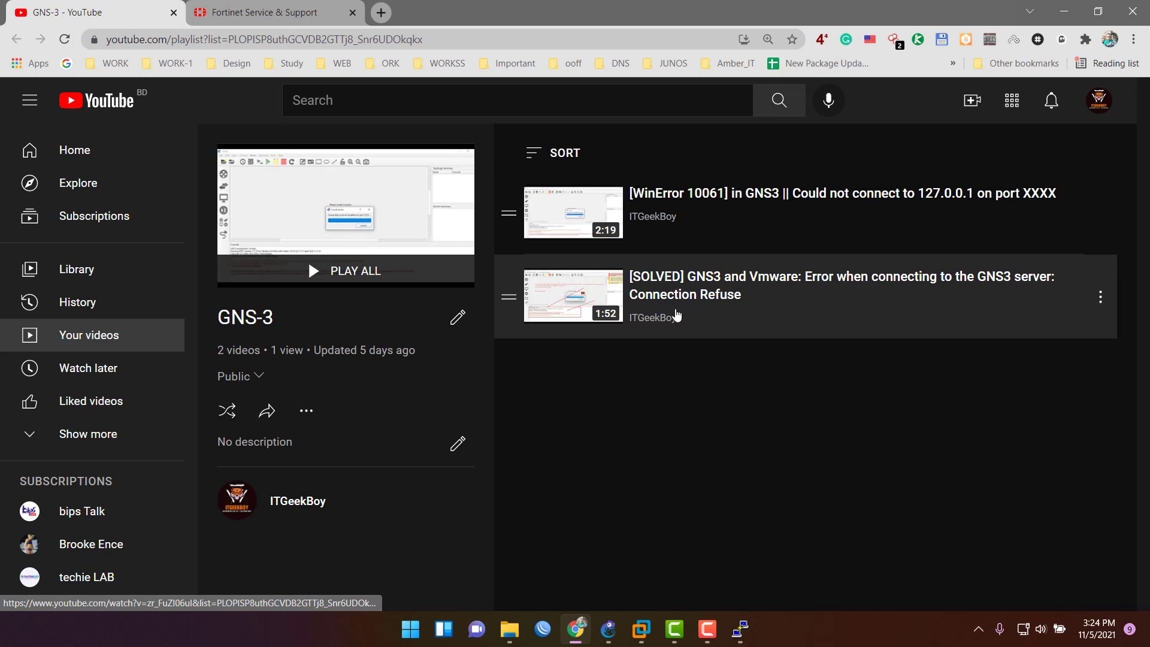
click(713, 295)
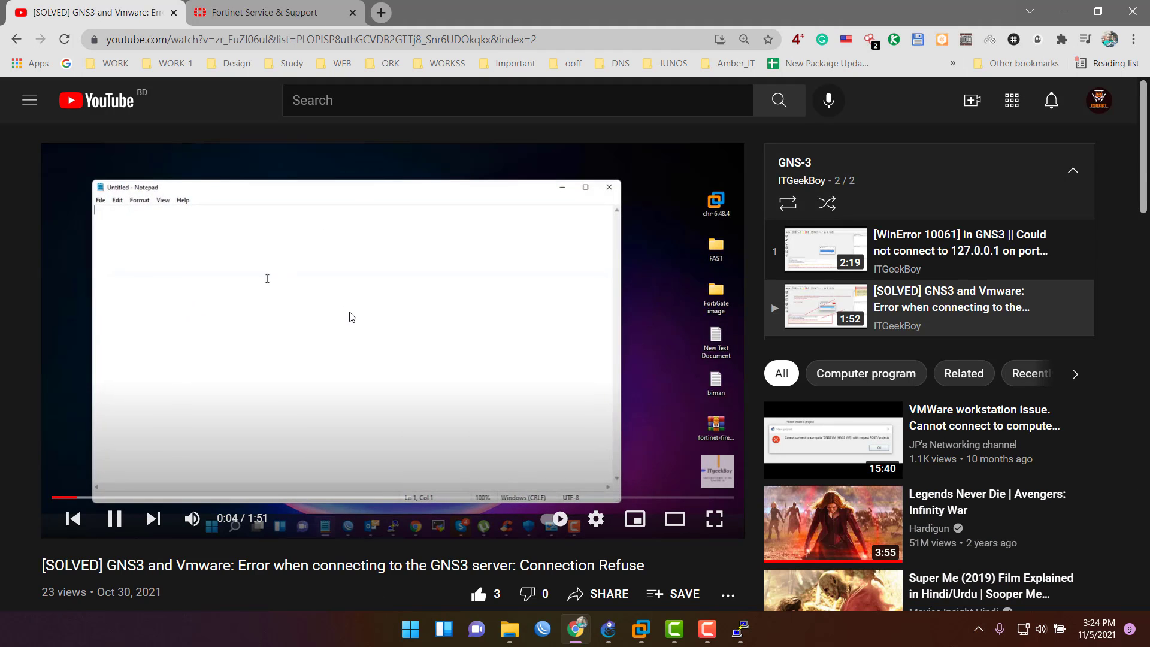
click(352, 316)
scroll(135, 449, down, 7)
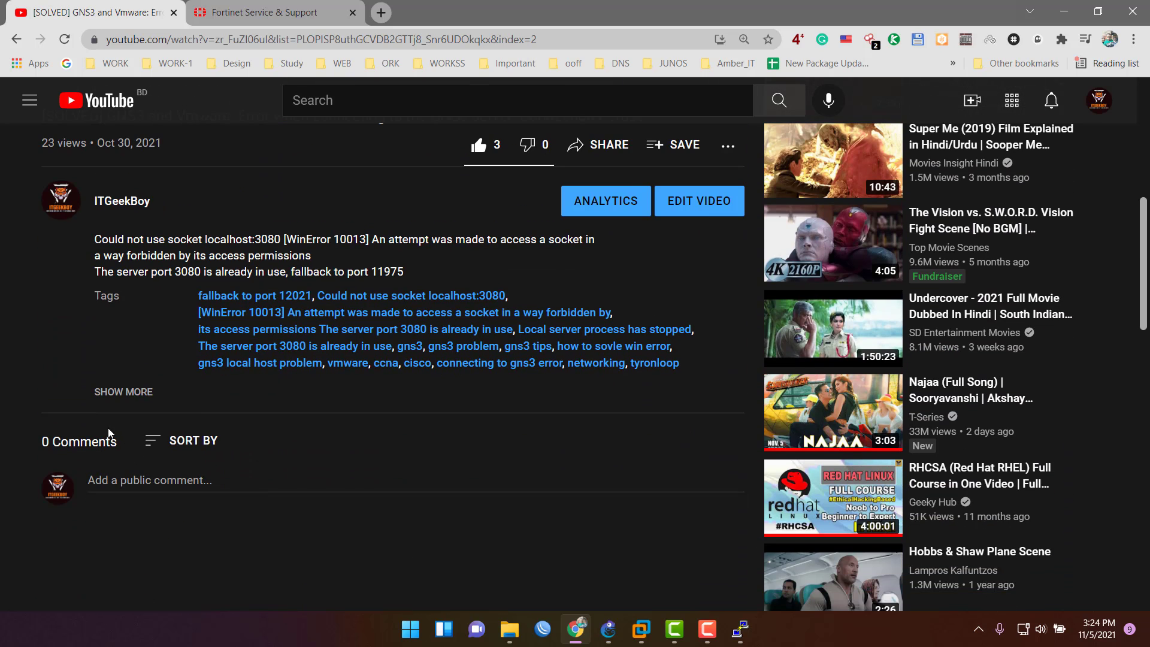
scroll(201, 365, up, 6)
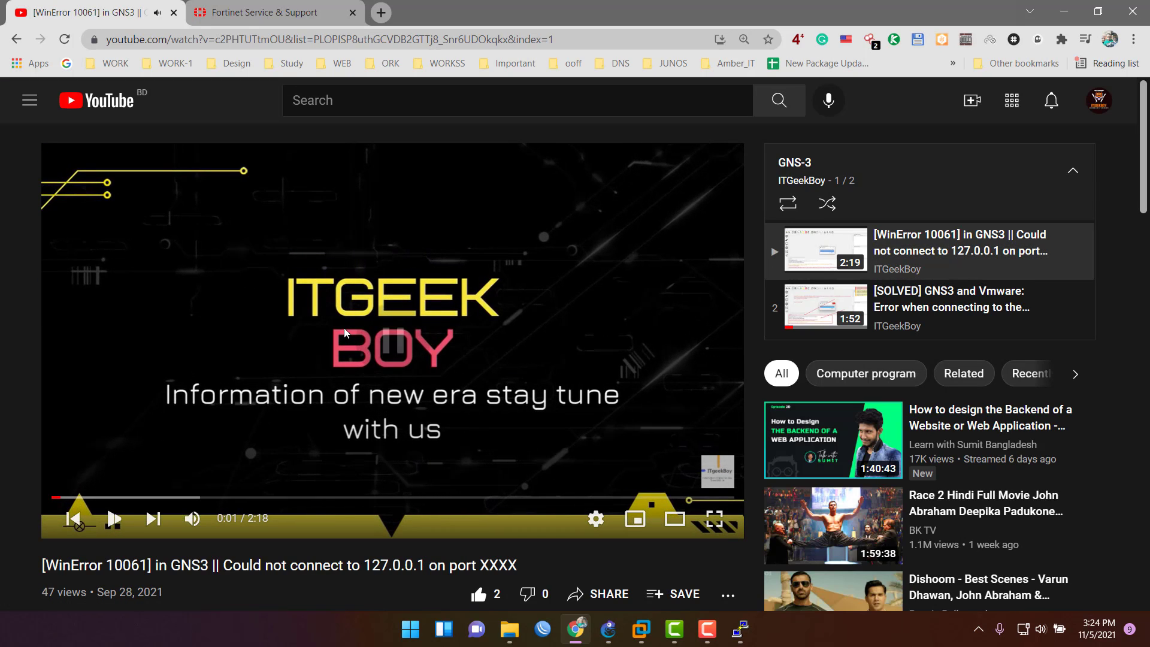
Log in to the FortiGate console as admin and set and confirm a new password.
click(748, 641)
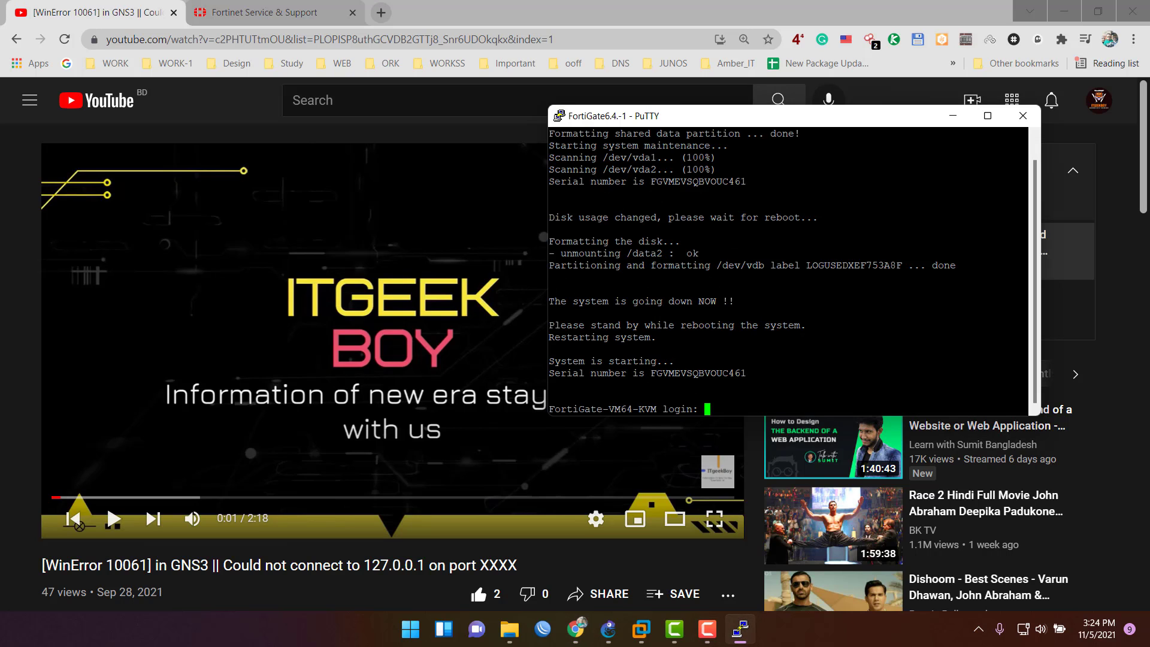
click(1063, 10)
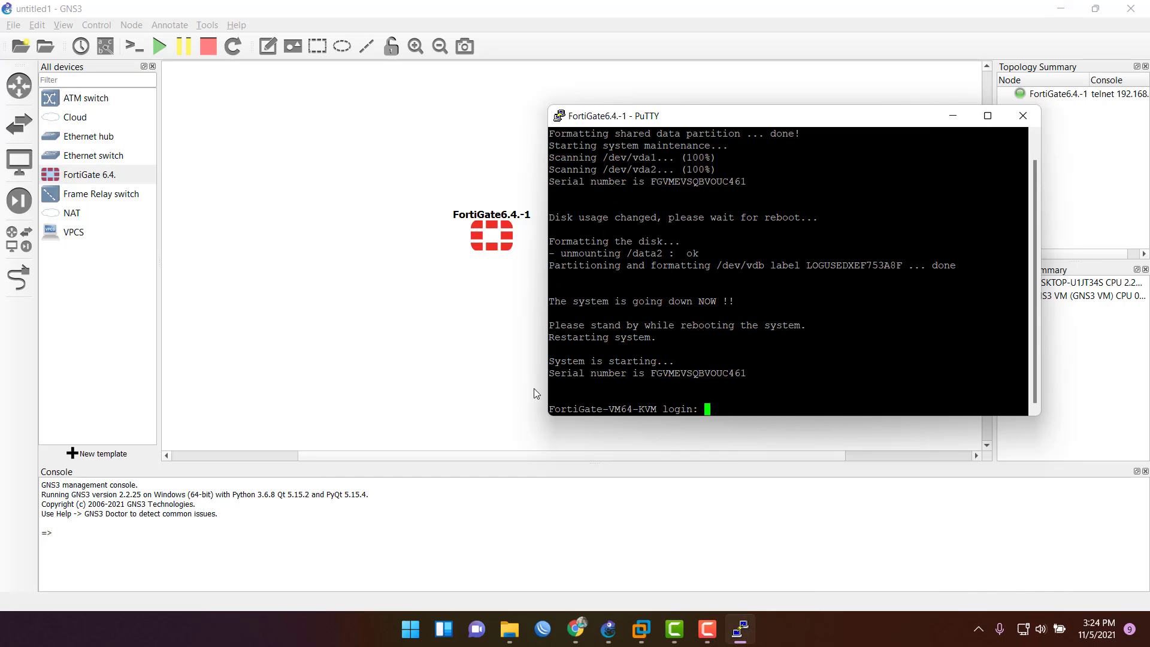
text(admin)
key(Return)
key(Return)
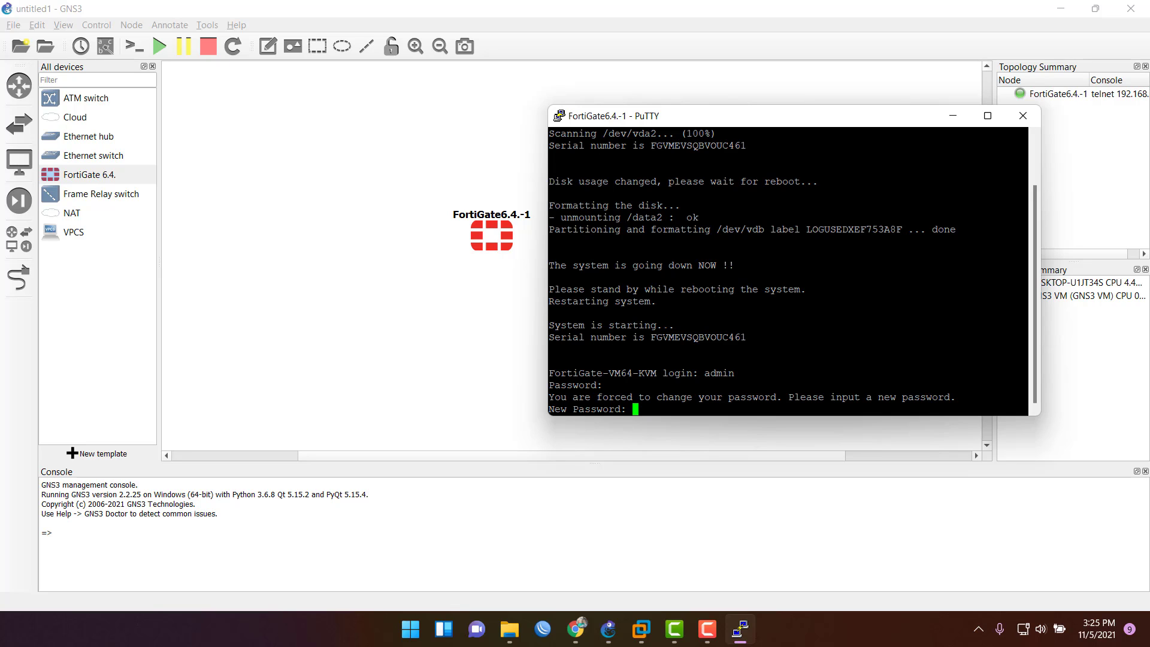
key(Return)
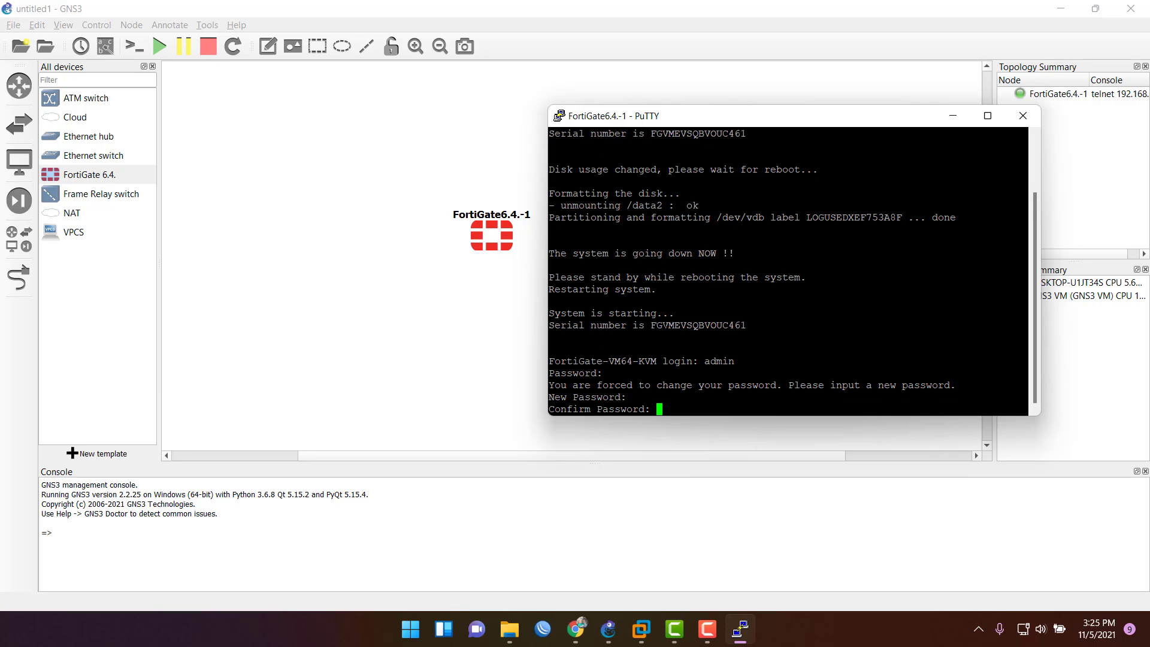
key(Return)
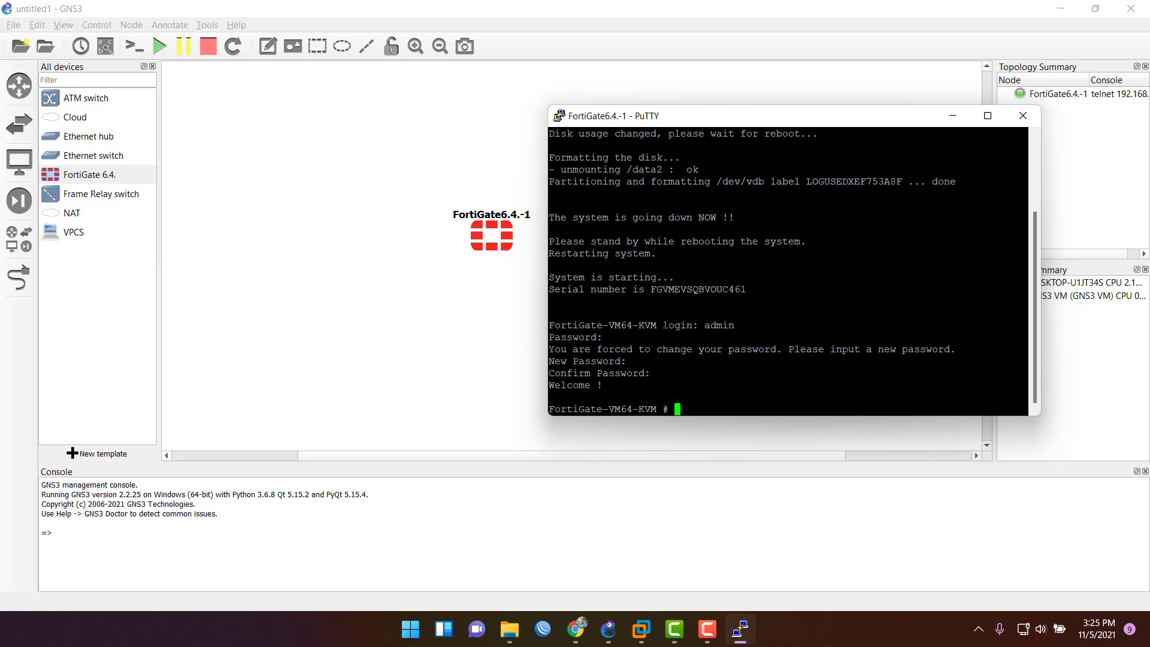
click(707, 629)
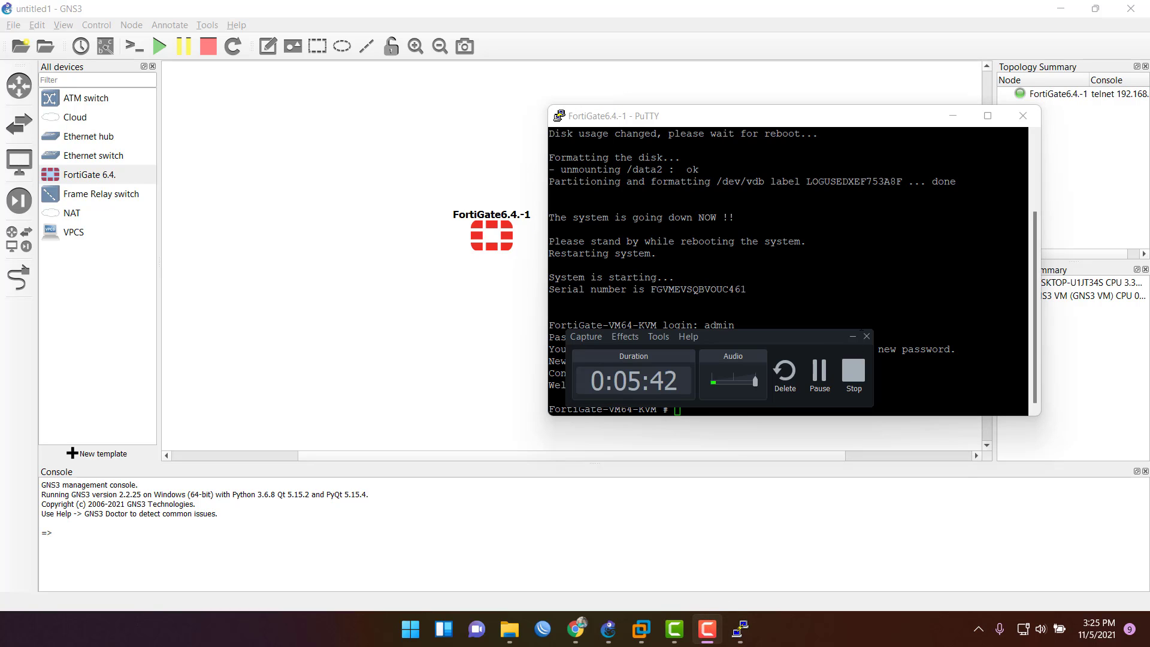